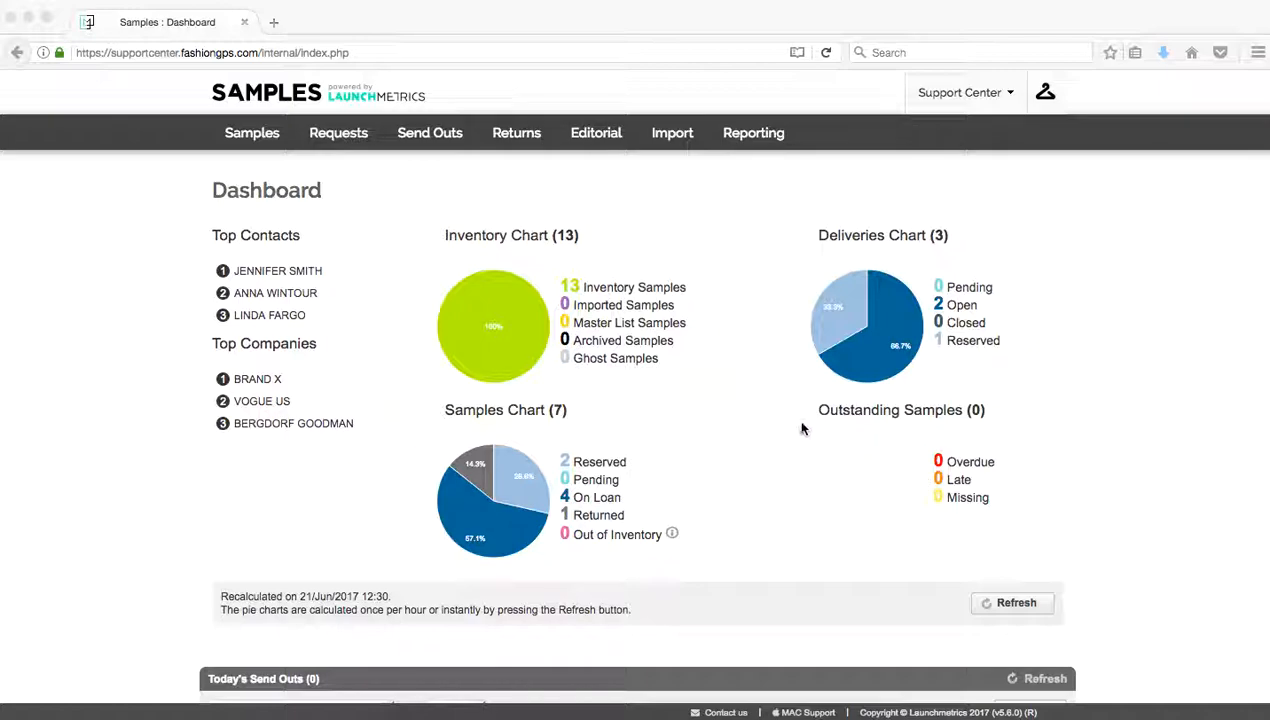
Step: Open the Send Out Manager and search for deliveries with the default filters
{"action": "left_click", "coordinate": [520, 201]}
{"action": "mouse_move", "coordinate": [443, 152]}
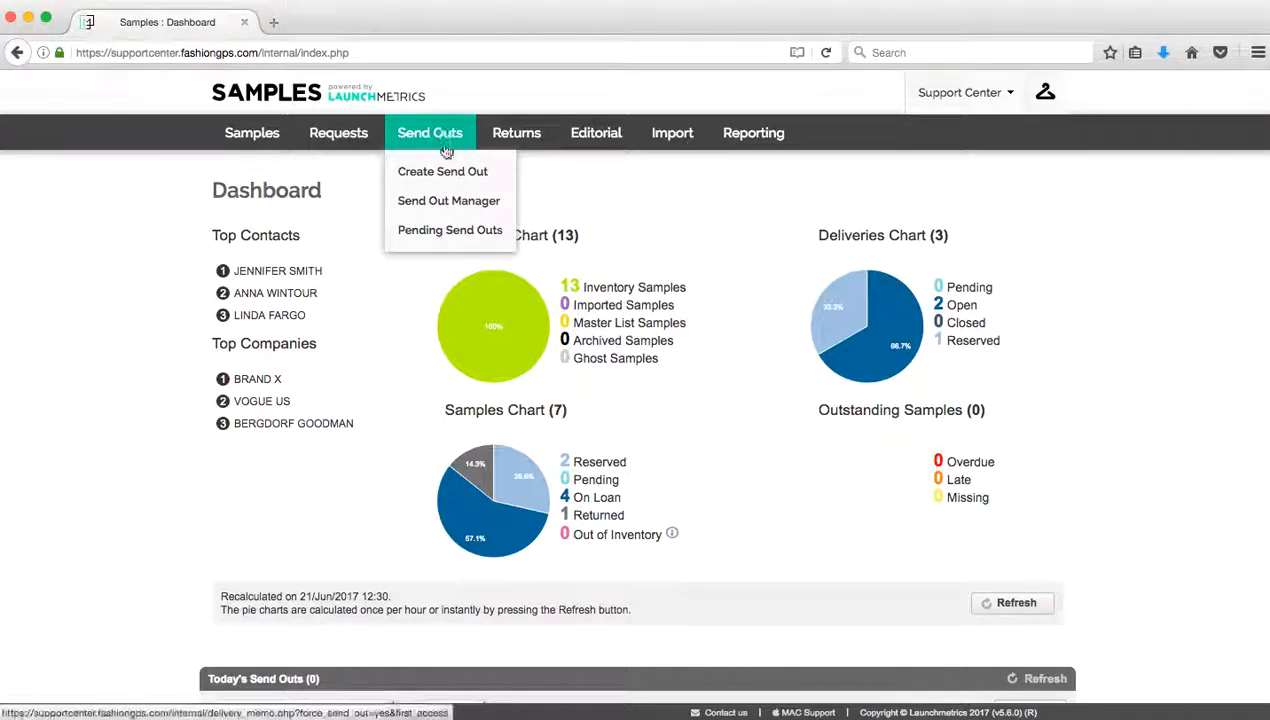
{"action": "left_click", "coordinate": [455, 202]}
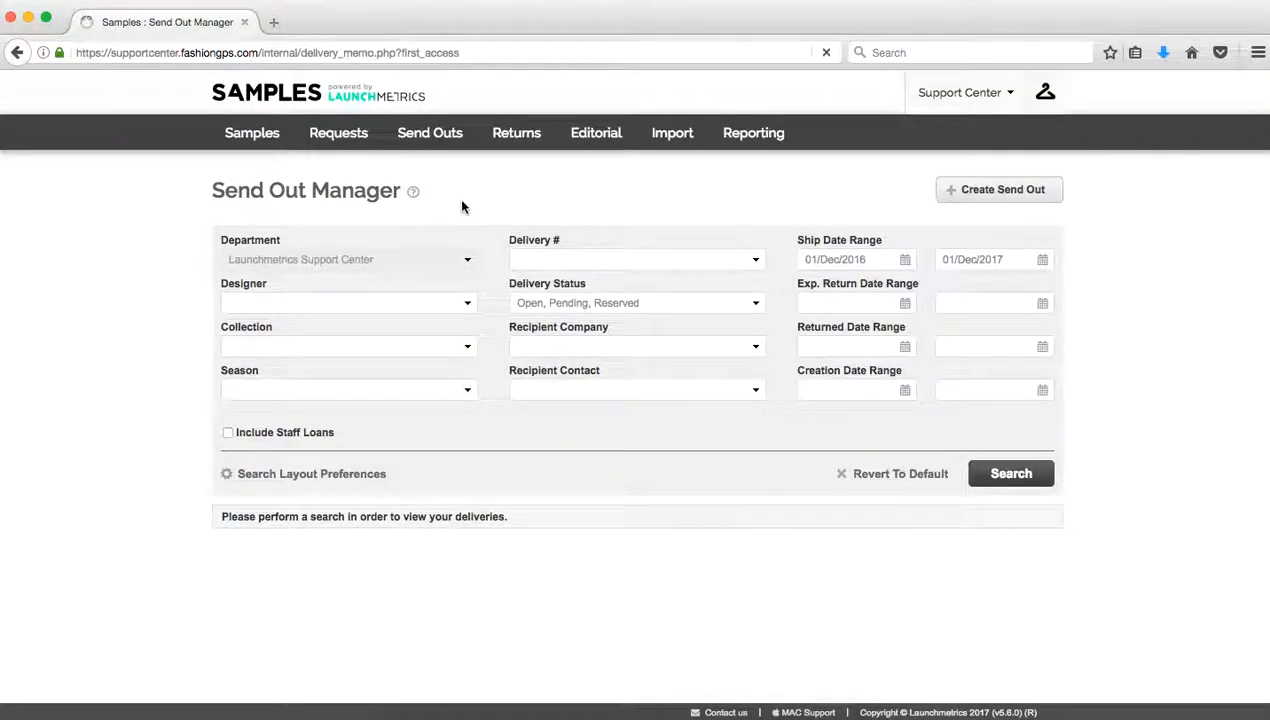
{"action": "left_click", "coordinate": [1011, 473]}
{"action": "scroll", "coordinate": [798, 495], "scroll_direction": "down", "scroll_amount": 2}
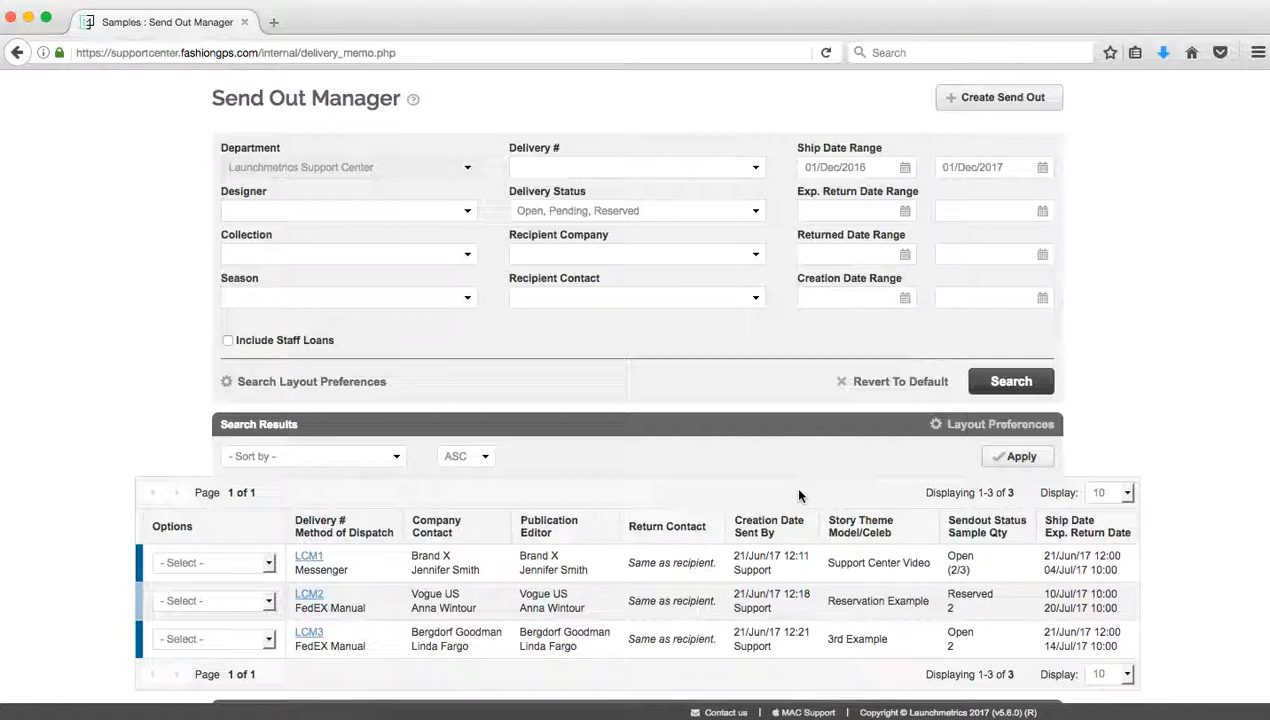
Step: Search the send outs for delivery number LCM2, and revert the search filters to default
{"action": "left_click", "coordinate": [562, 162]}
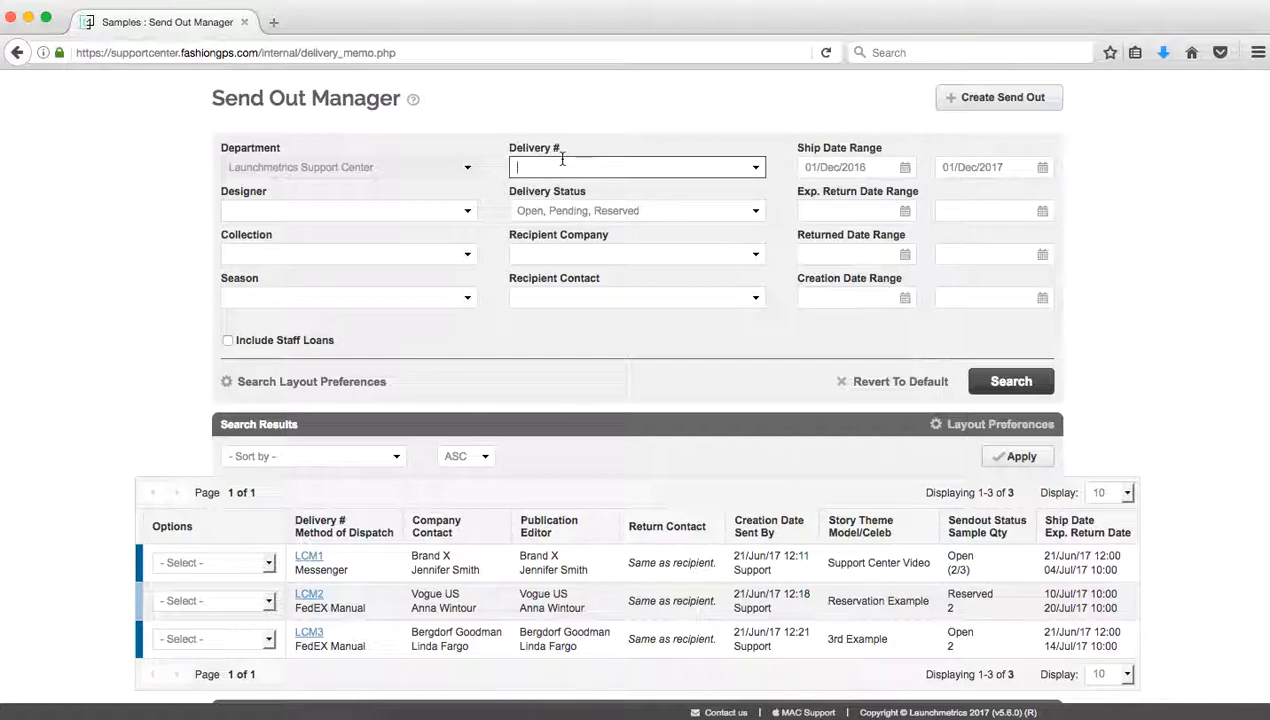
{"action": "type", "text": "LCM2"}
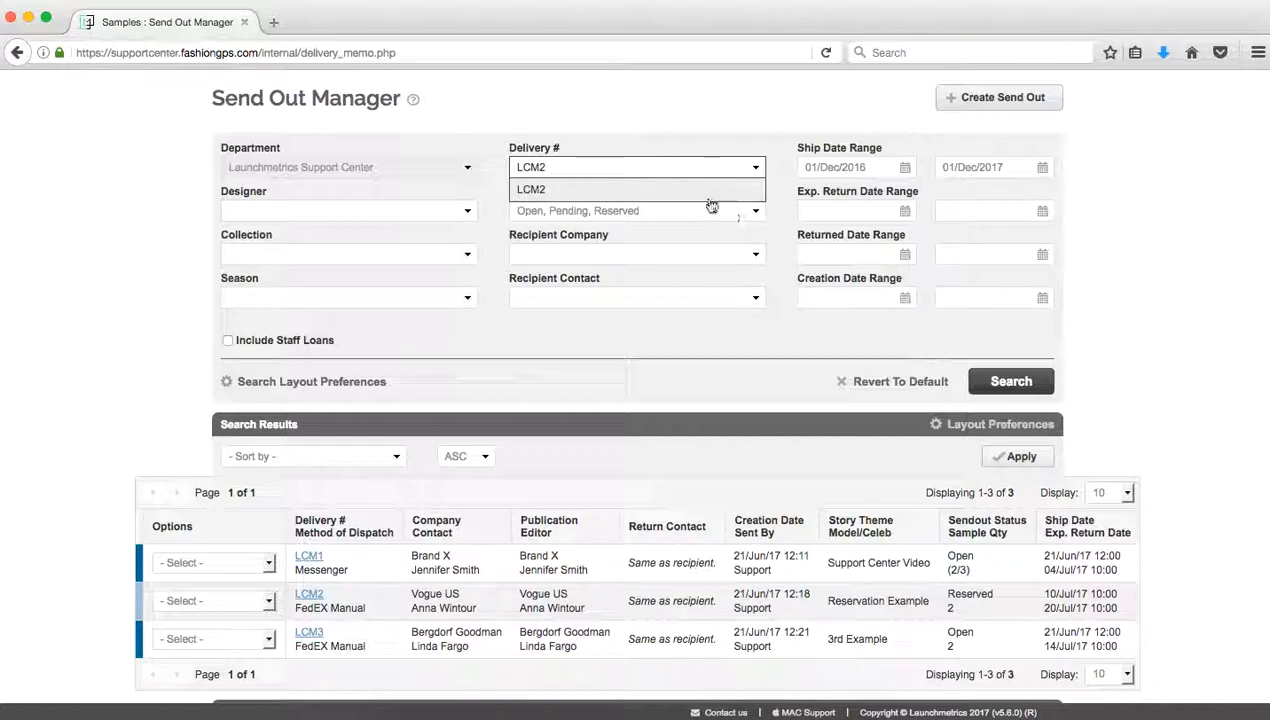
{"action": "left_click", "coordinate": [531, 189]}
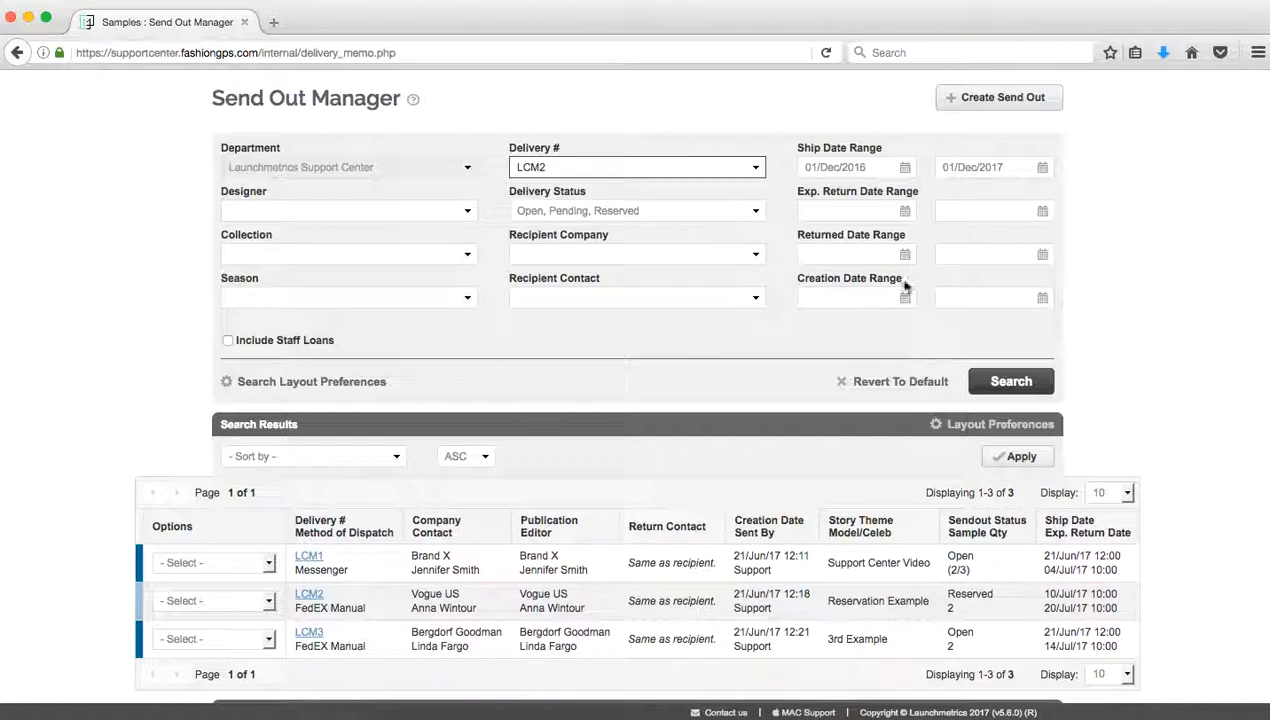
{"action": "left_click", "coordinate": [1018, 383]}
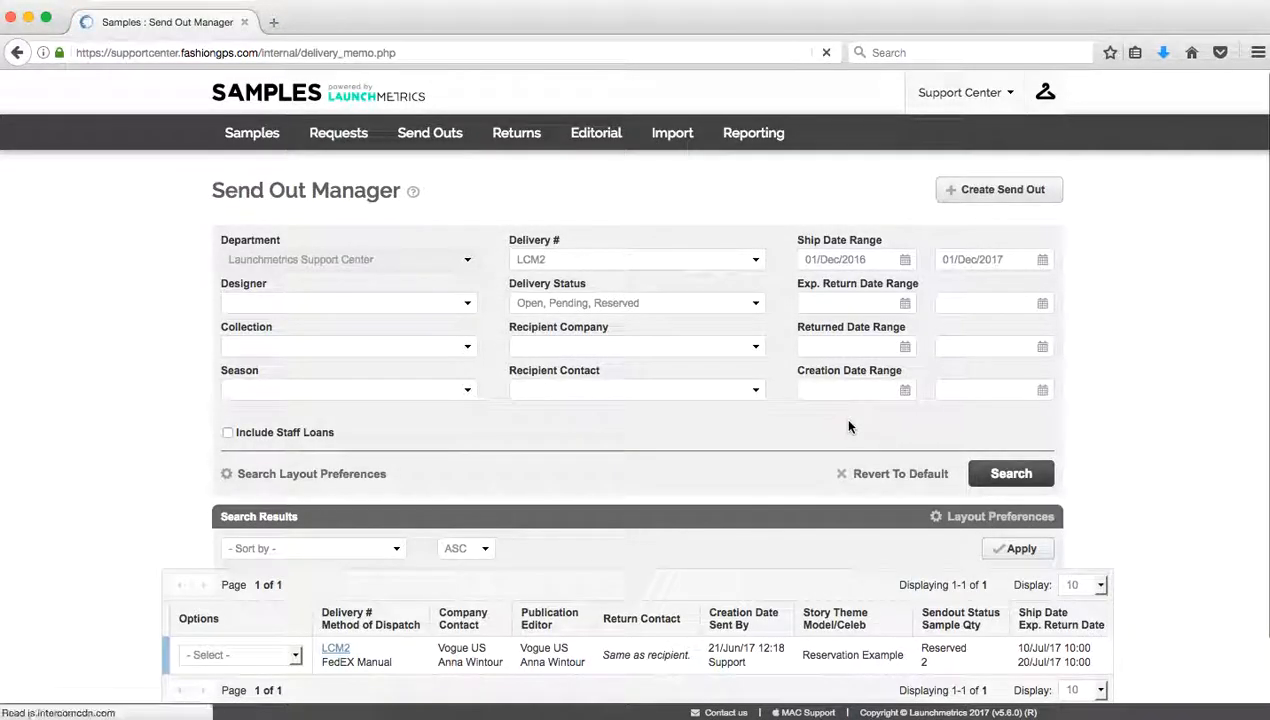
{"action": "left_click", "coordinate": [908, 474]}
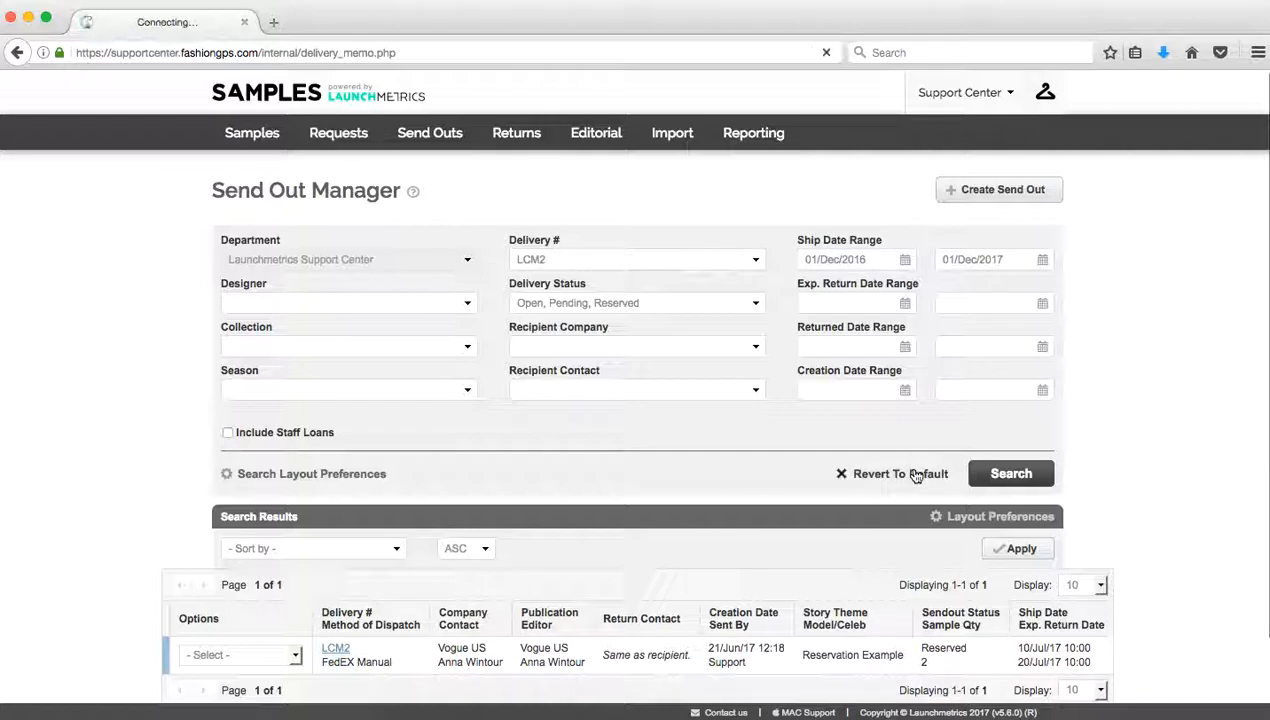
Step: Sort the delivery search results by Ship Date in ascending order
{"action": "scroll", "coordinate": [716, 462], "scroll_direction": "down", "scroll_amount": 3}
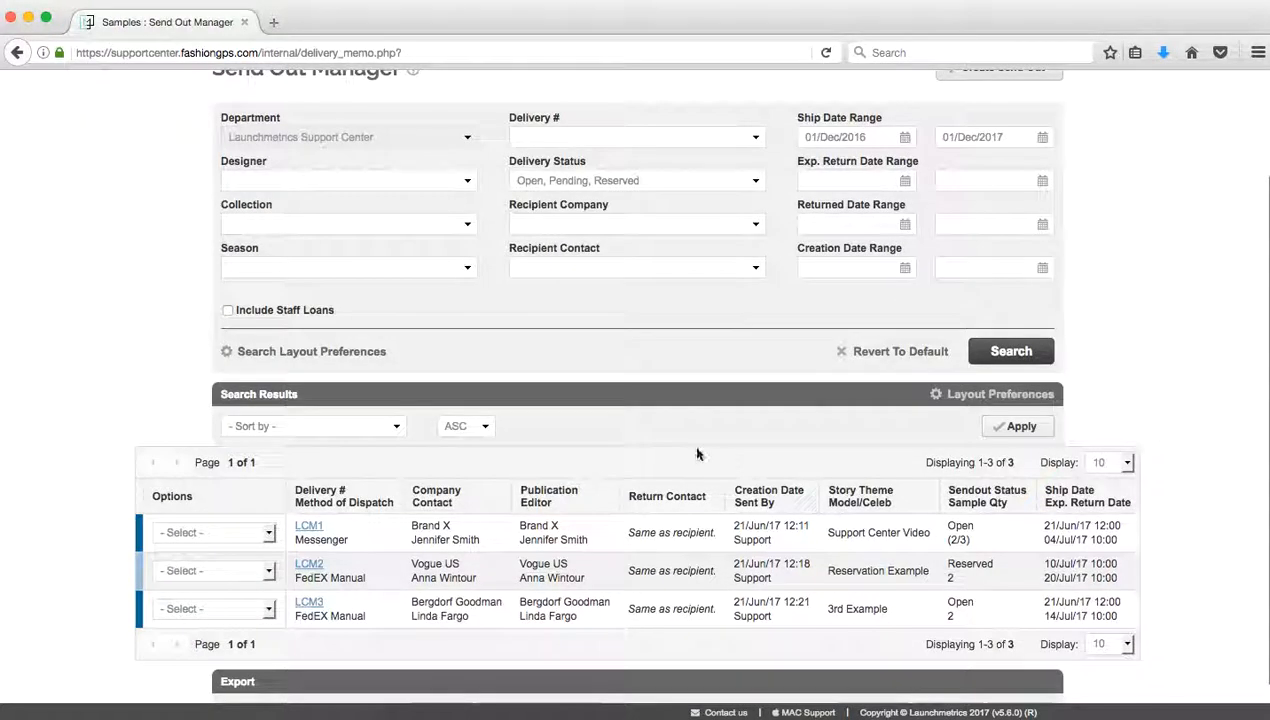
{"action": "left_click", "coordinate": [396, 428]}
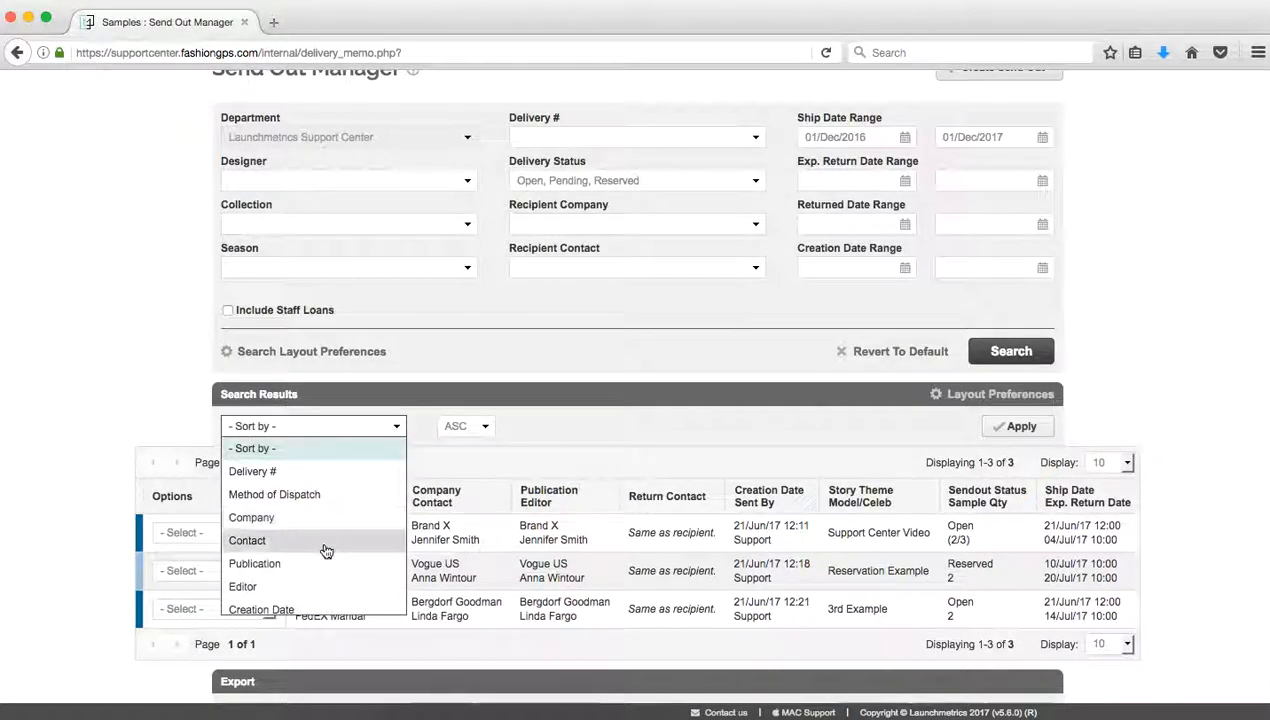
{"action": "scroll", "coordinate": [329, 555], "scroll_direction": "down", "scroll_amount": 2}
{"action": "scroll", "coordinate": [329, 557], "scroll_direction": "down", "scroll_amount": 3}
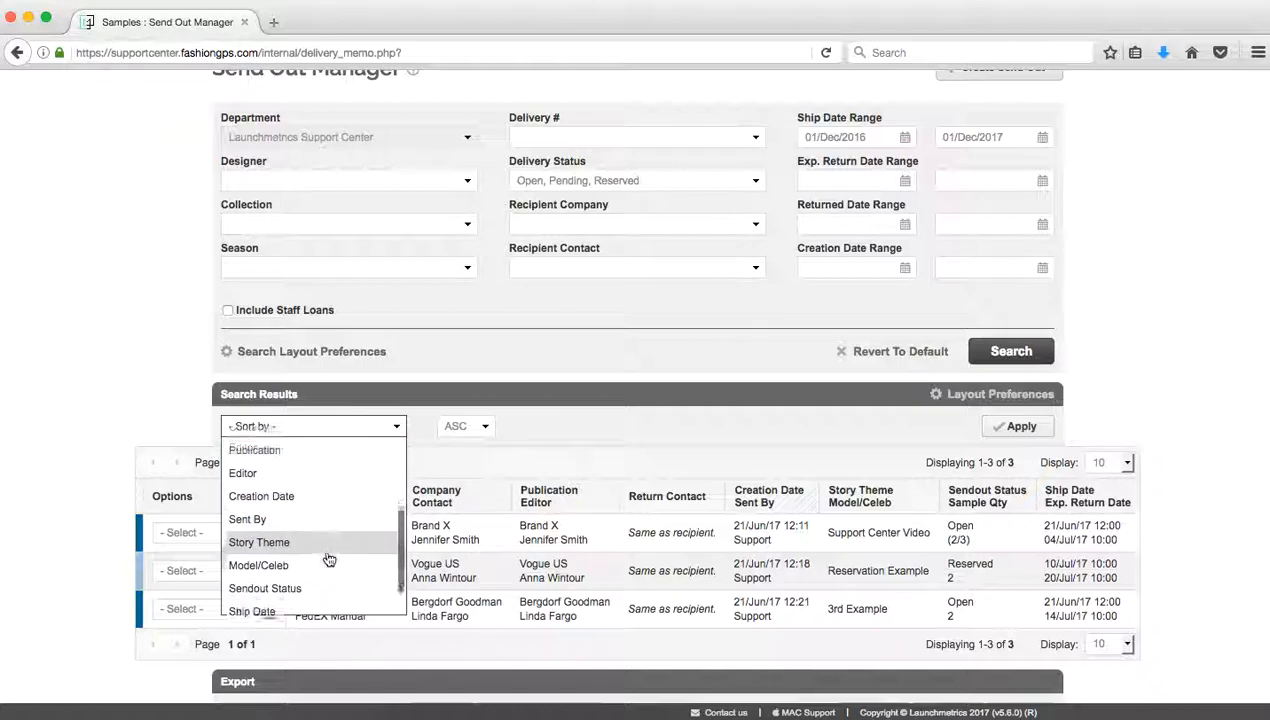
{"action": "left_click", "coordinate": [324, 578]}
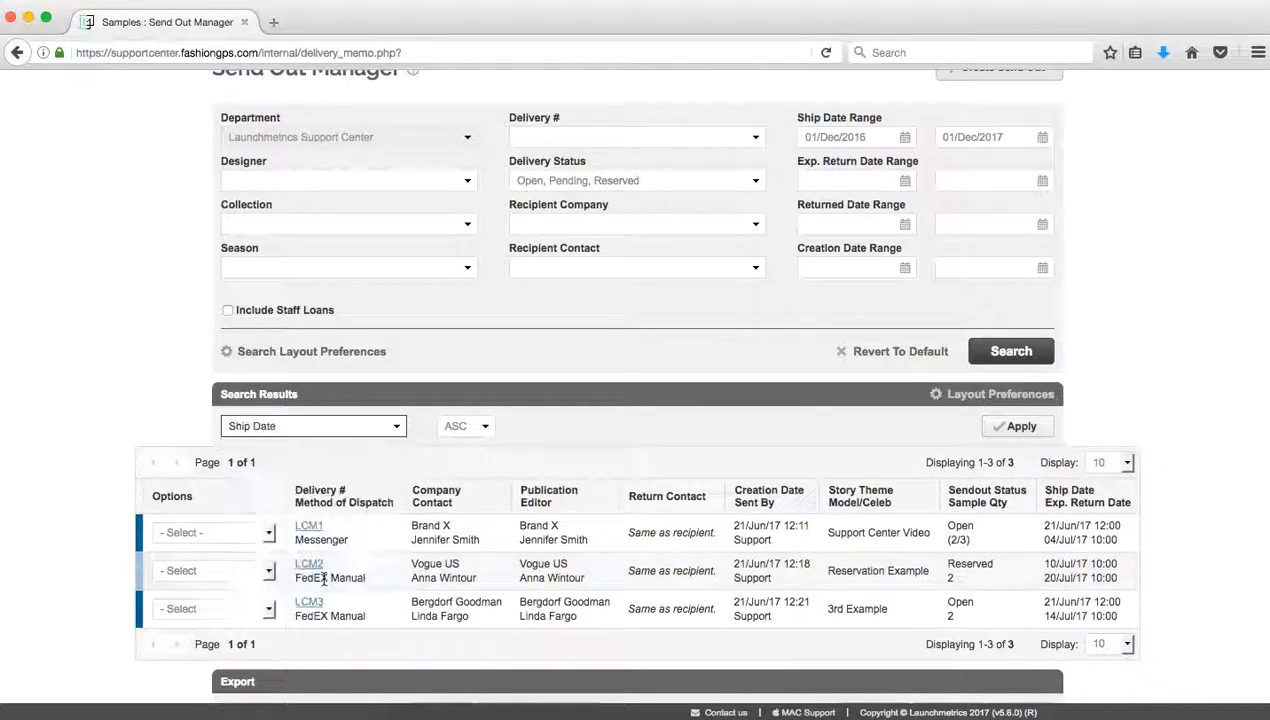
{"action": "left_click", "coordinate": [1022, 427]}
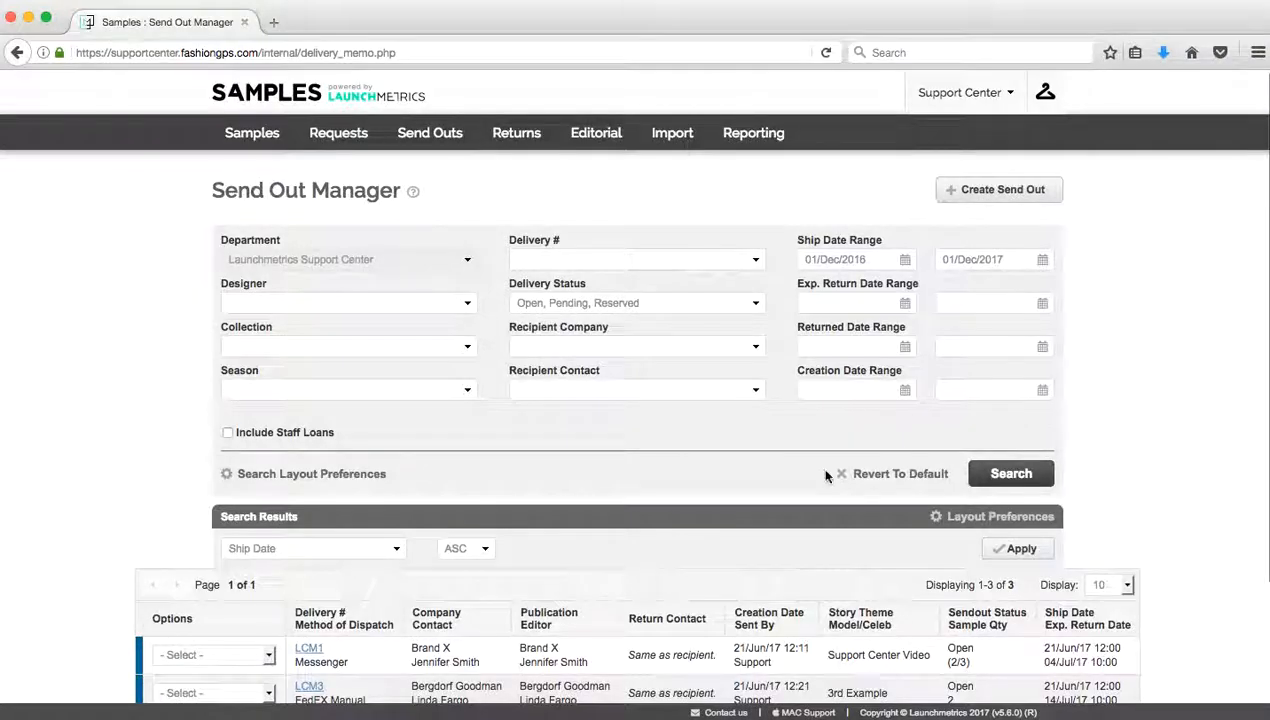
Step: Look through the actions available for the reserved delivery LCM2
{"action": "scroll", "coordinate": [825, 477], "scroll_direction": "down", "scroll_amount": 3}
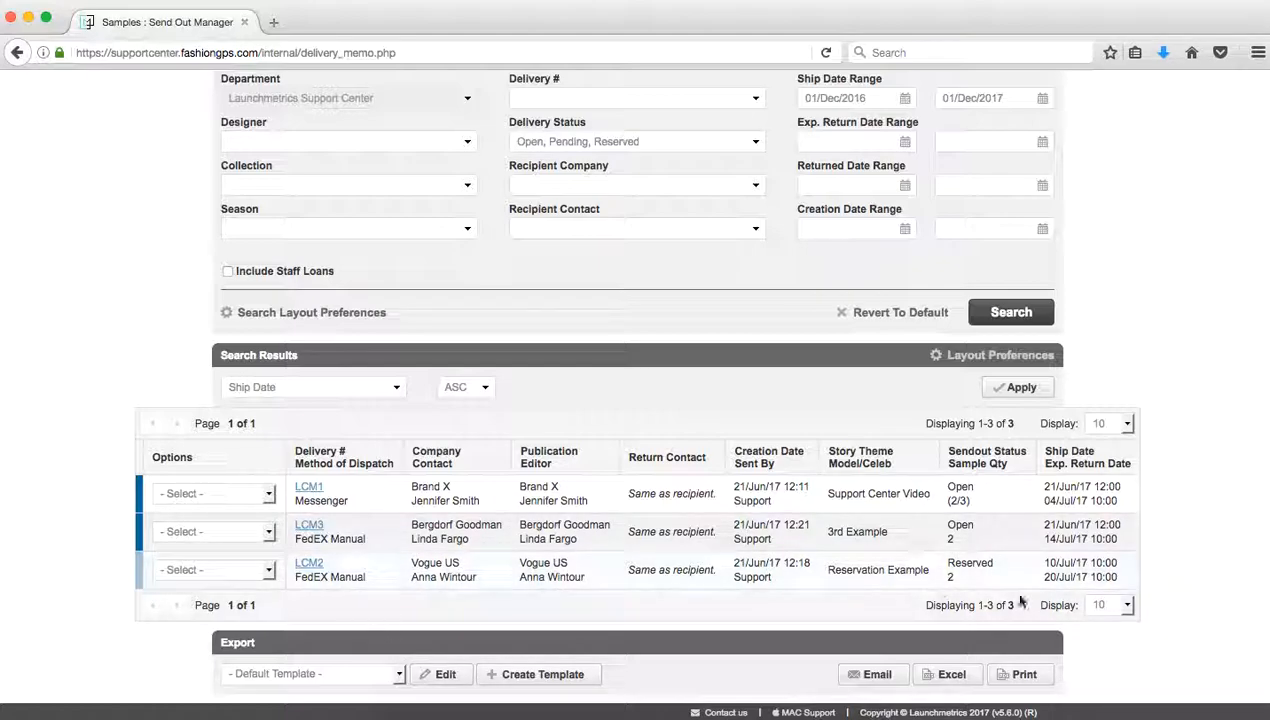
{"action": "left_click", "coordinate": [249, 568]}
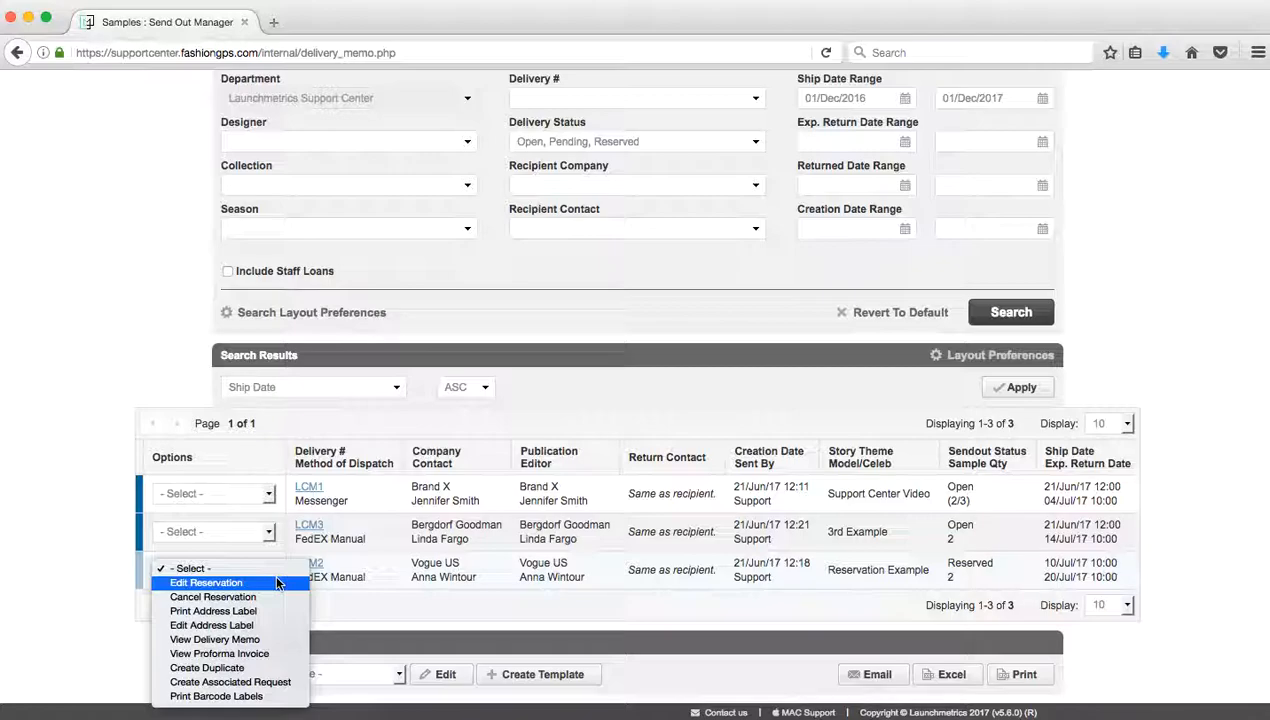
{"action": "left_click", "coordinate": [585, 490]}
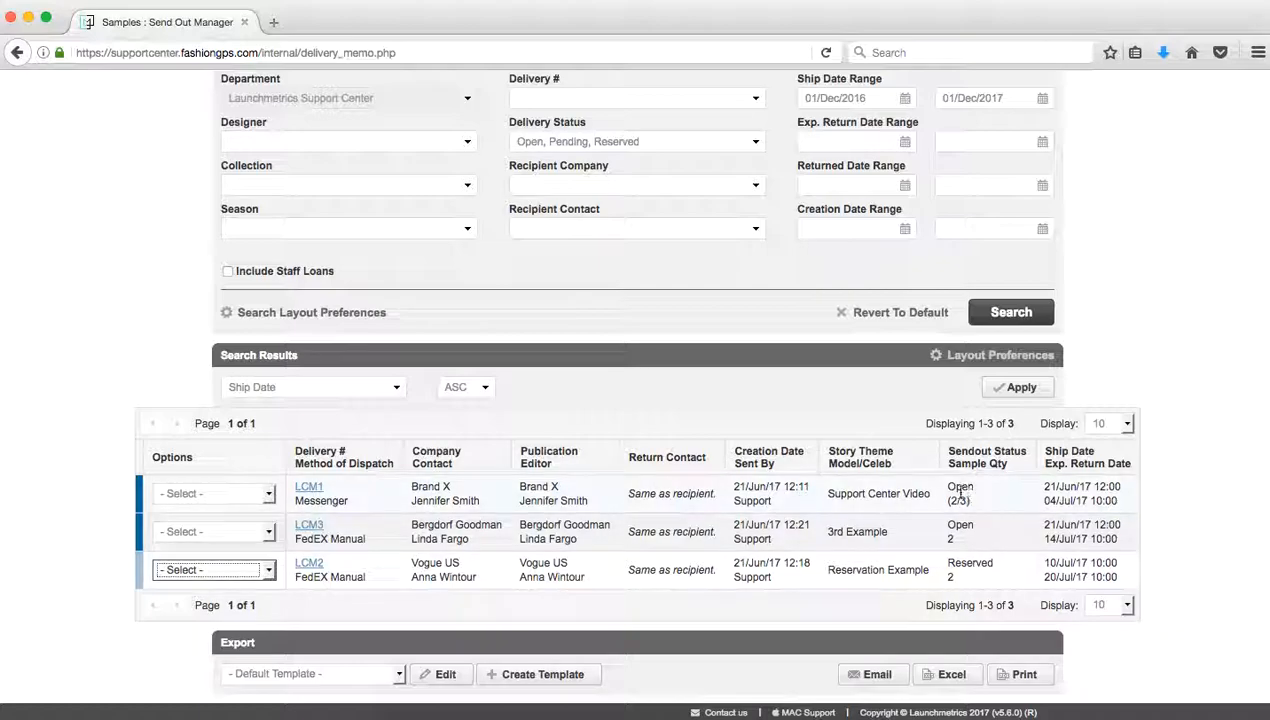
Step: Open the sample return for delivery LCM1 and mark the black dress LCM0000005 as returned
{"action": "left_click", "coordinate": [235, 495]}
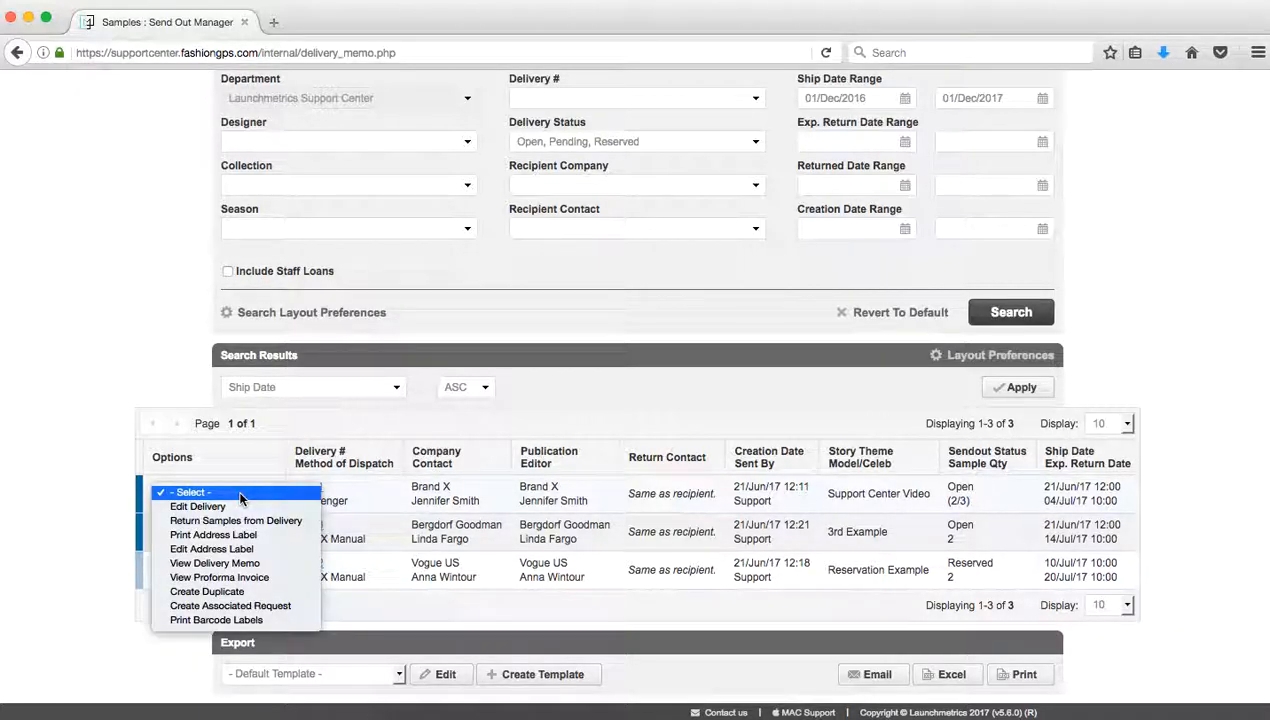
{"action": "left_click", "coordinate": [297, 520]}
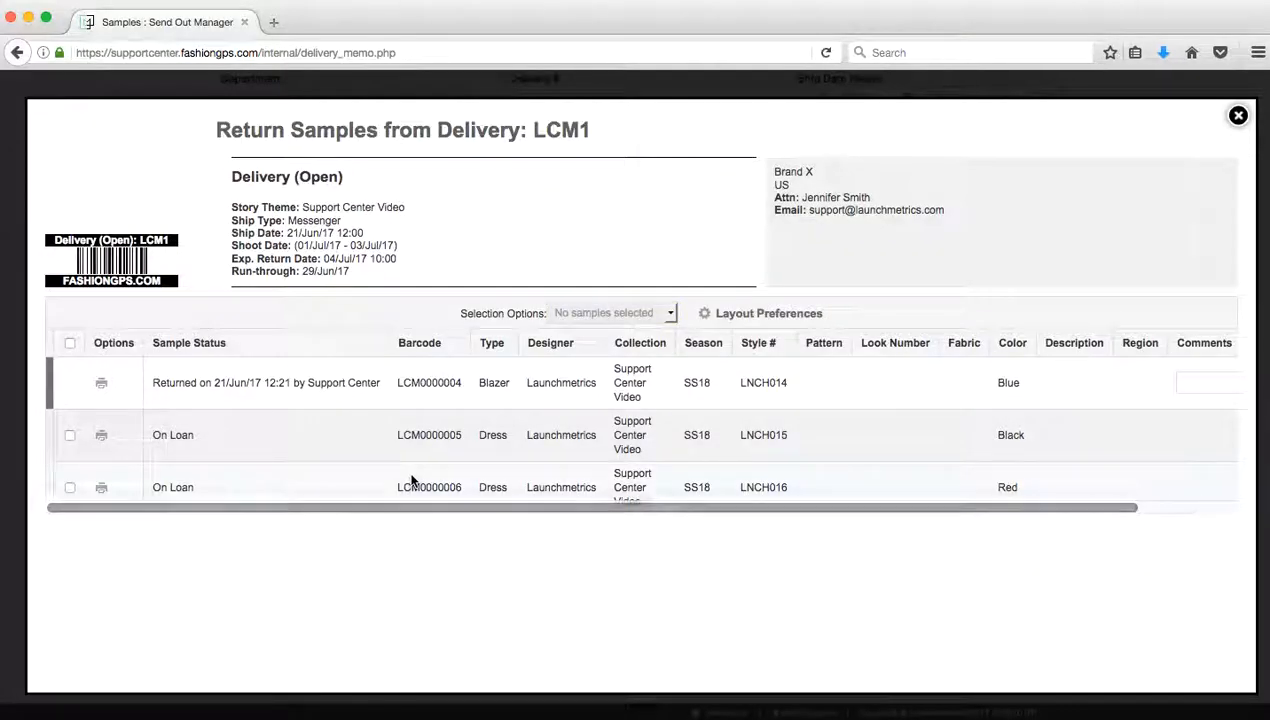
{"action": "left_click", "coordinate": [70, 437]}
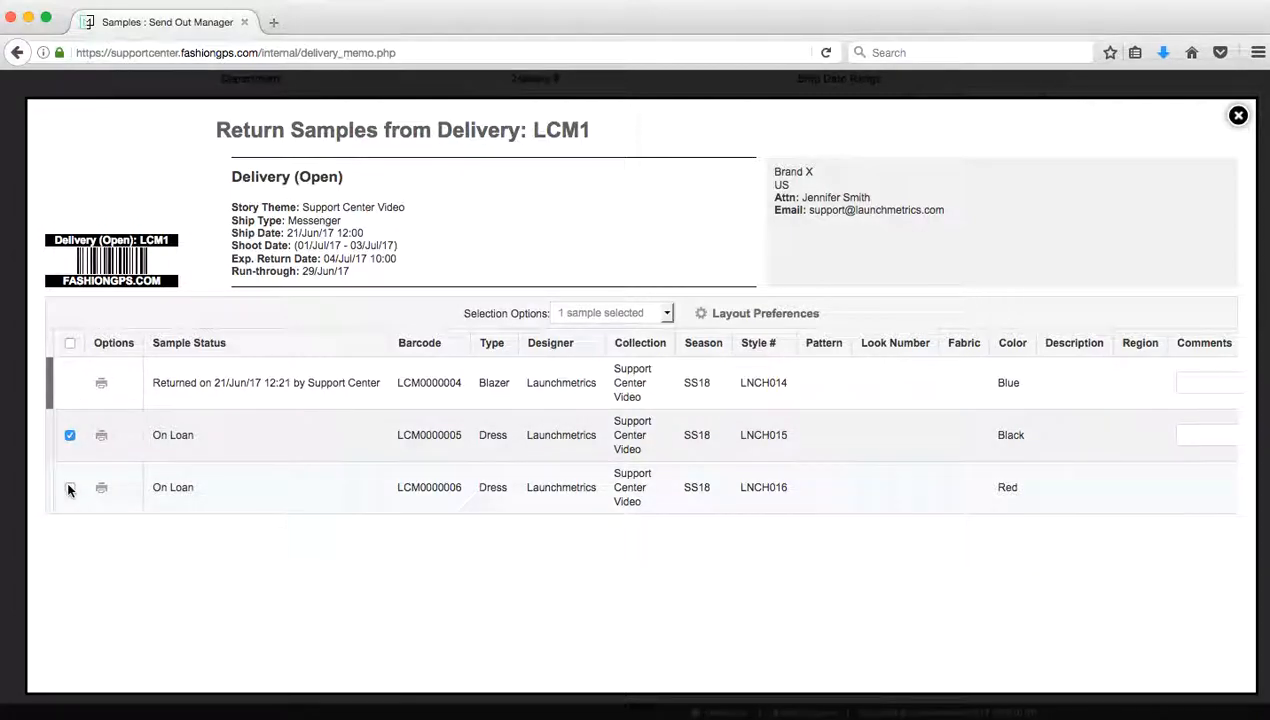
{"action": "left_click", "coordinate": [70, 343]}
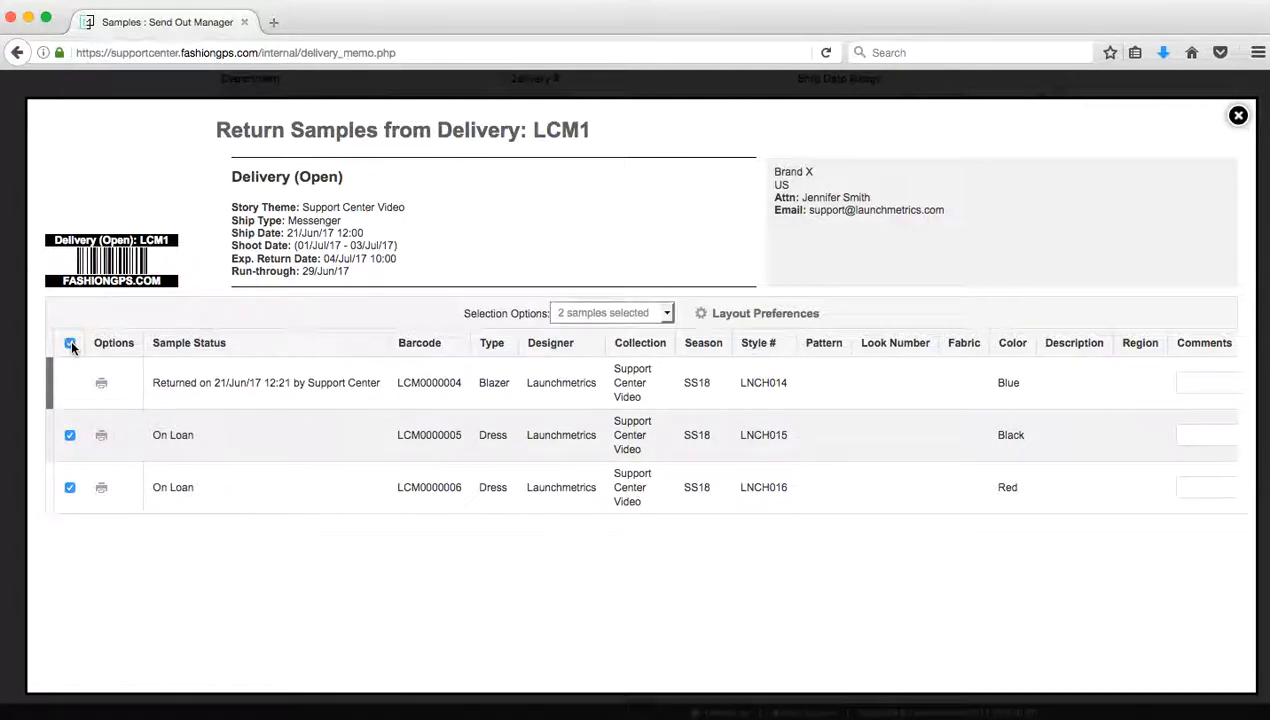
{"action": "left_click", "coordinate": [70, 489]}
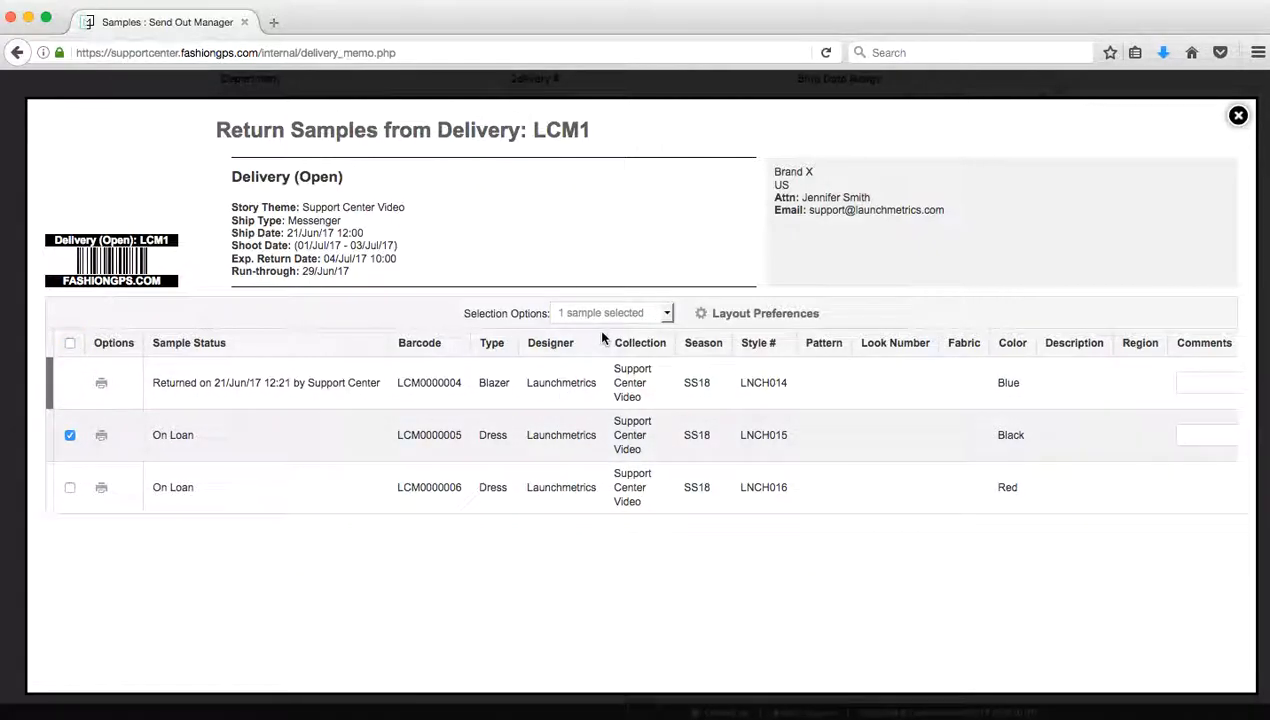
{"action": "left_click", "coordinate": [637, 313]}
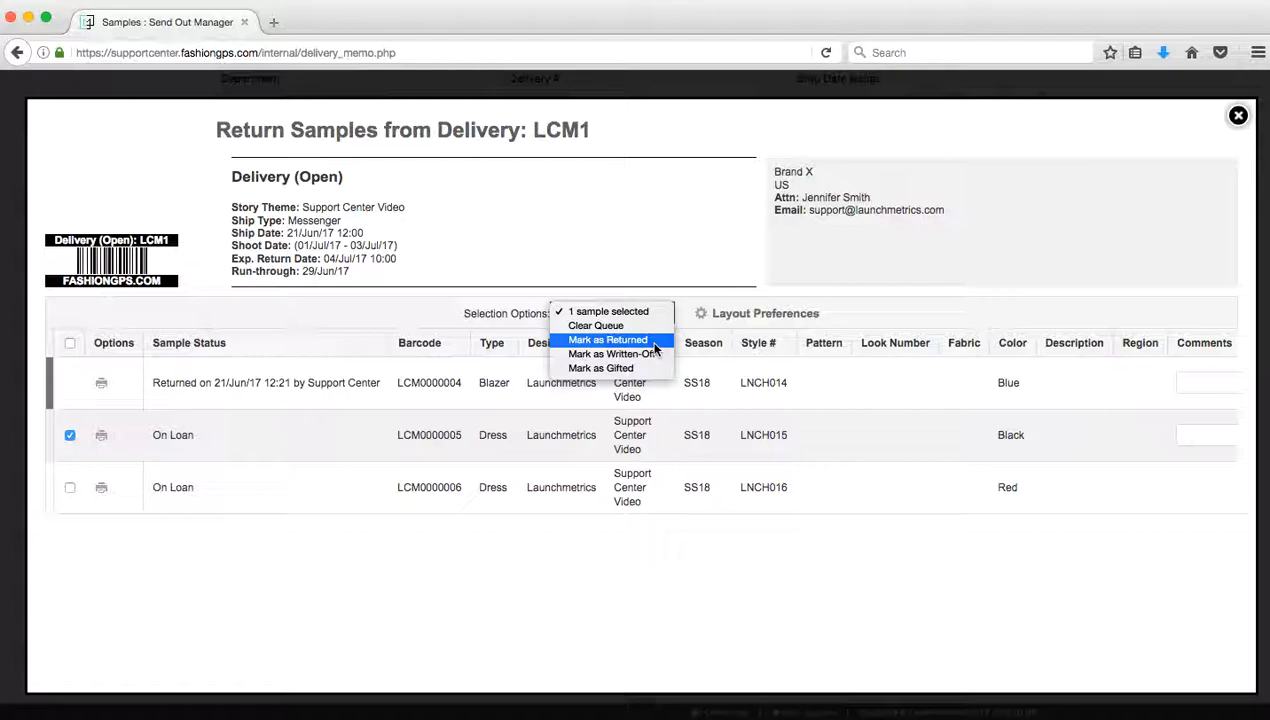
{"action": "left_click", "coordinate": [657, 349]}
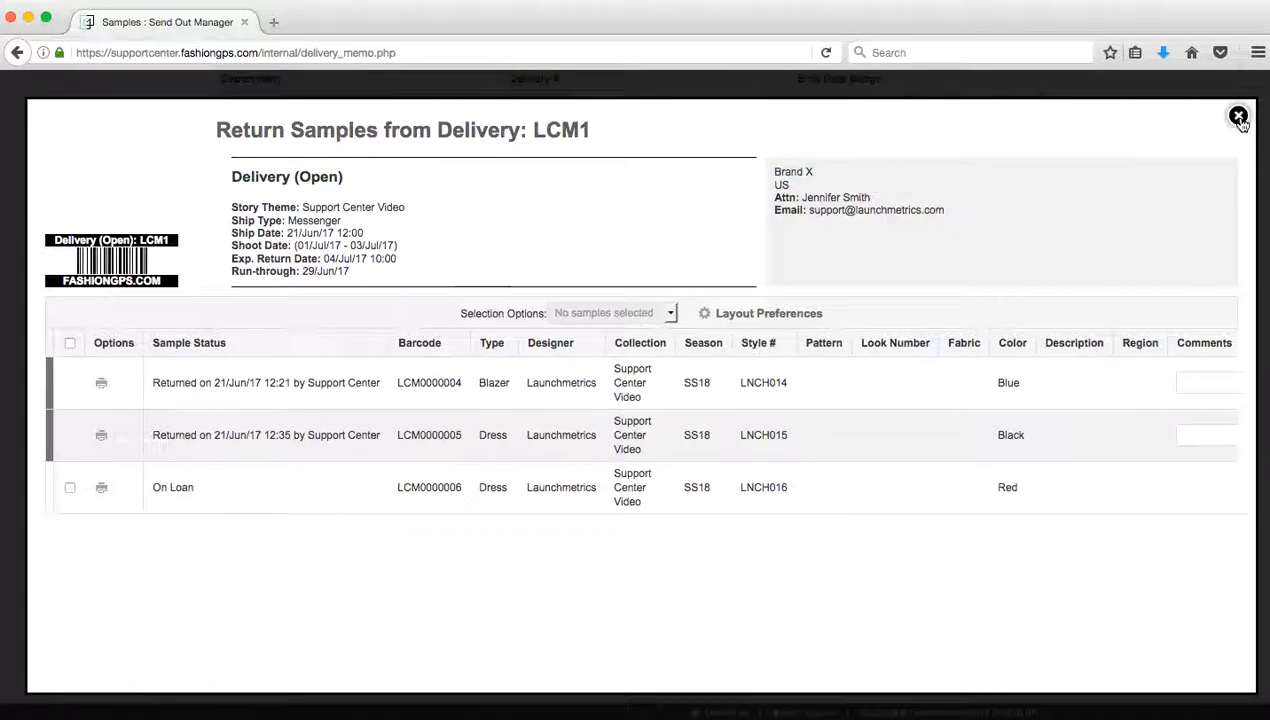
Step: Copy the red dress's barcode from delivery LCM1 and return it on the Return Samples page by scanning LCM0000006
{"action": "double_click", "coordinate": [446, 488]}
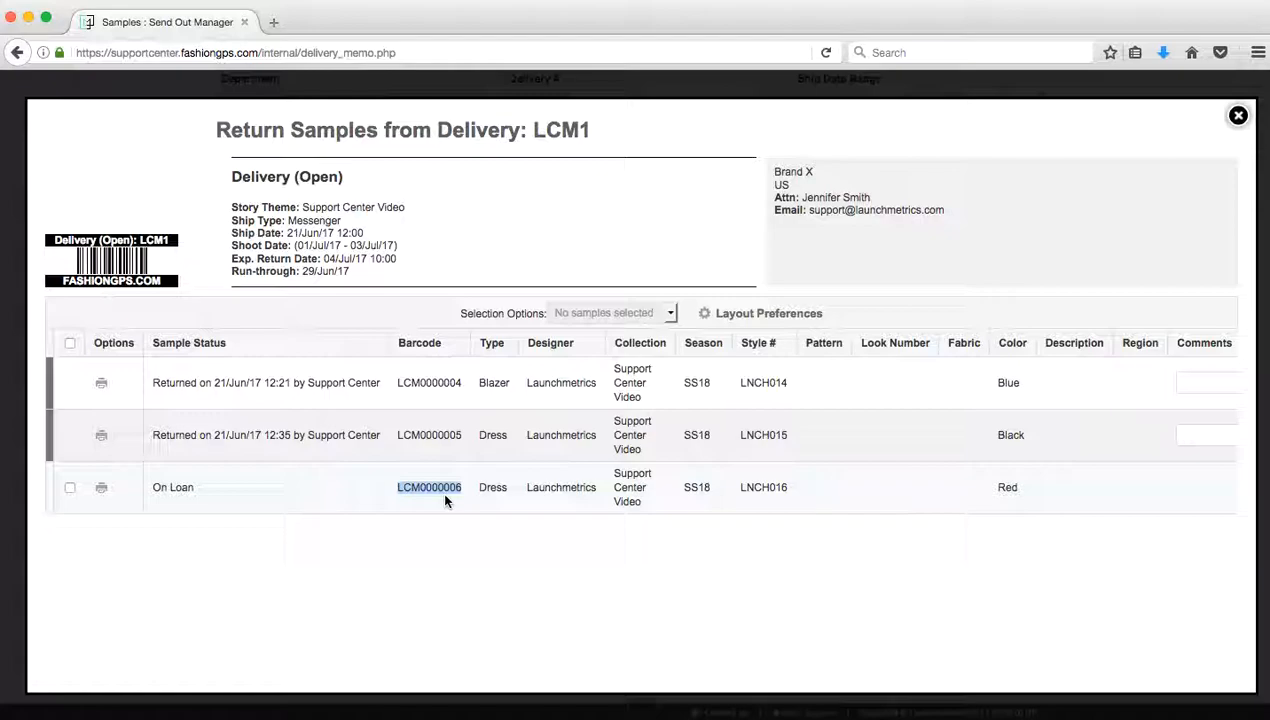
{"action": "left_click", "coordinate": [1238, 115]}
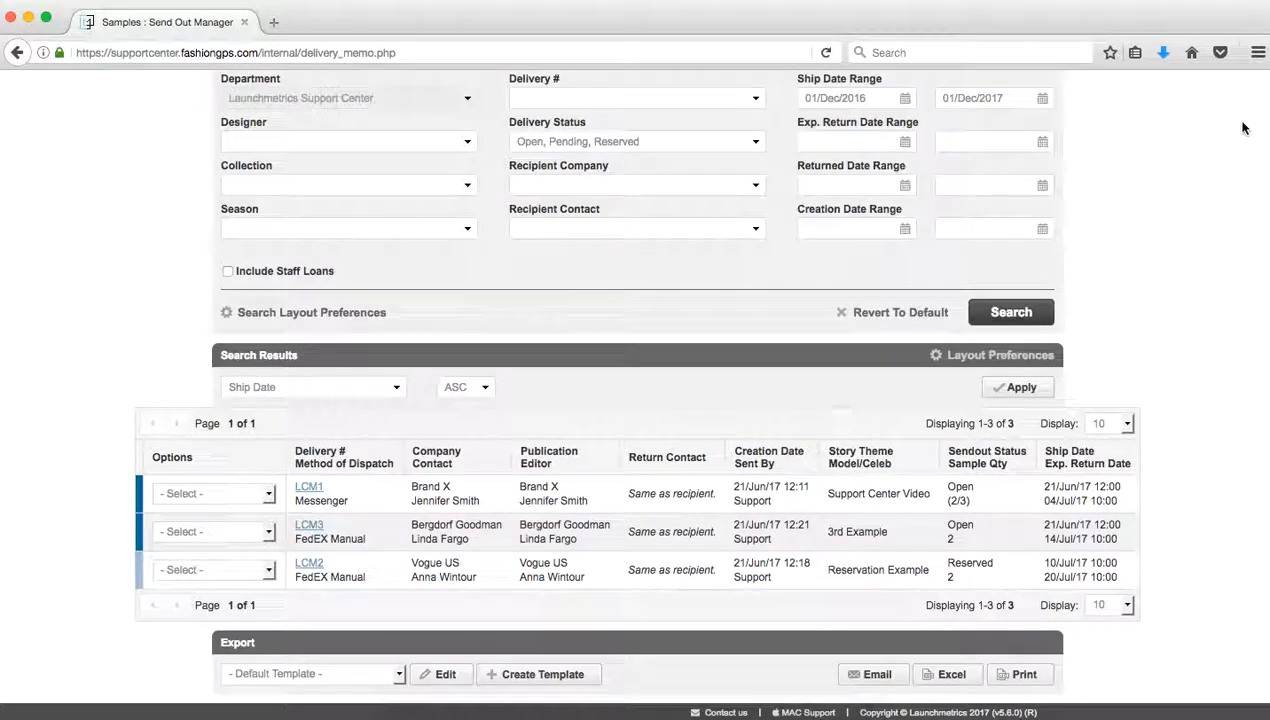
{"action": "scroll", "coordinate": [678, 303], "scroll_direction": "up", "scroll_amount": 3}
{"action": "mouse_move", "coordinate": [511, 143]}
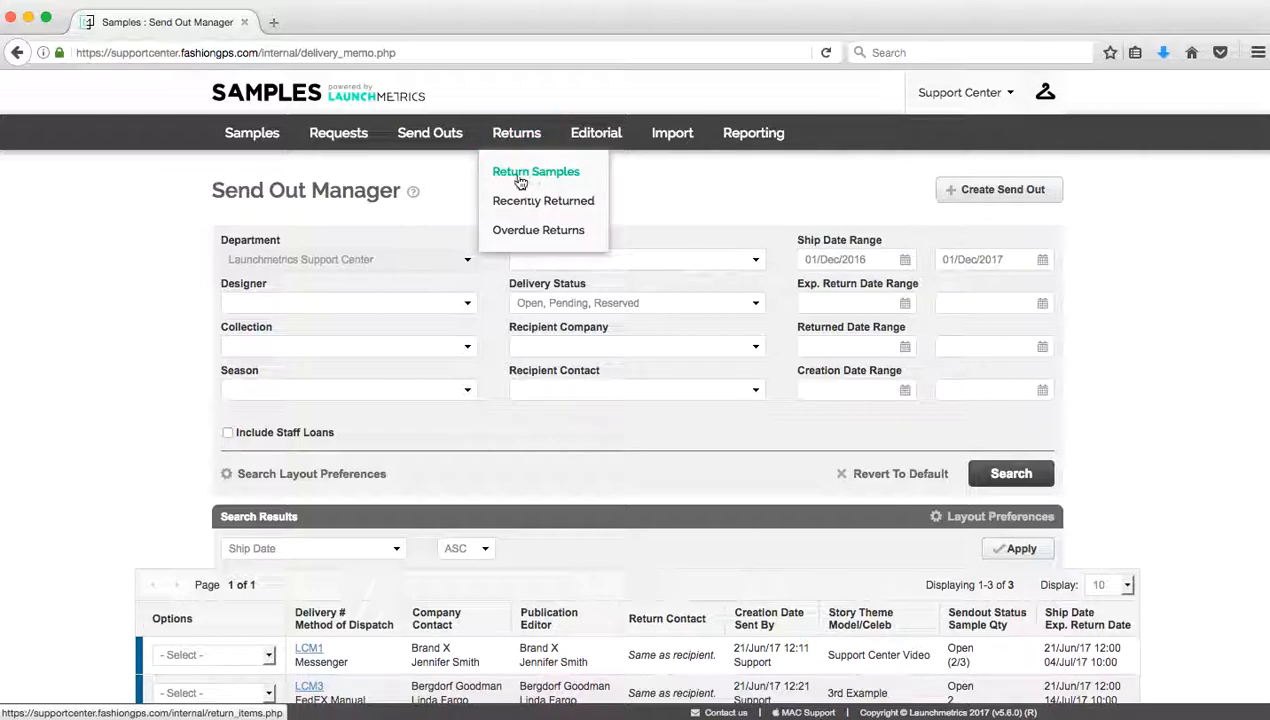
{"action": "left_click", "coordinate": [545, 176]}
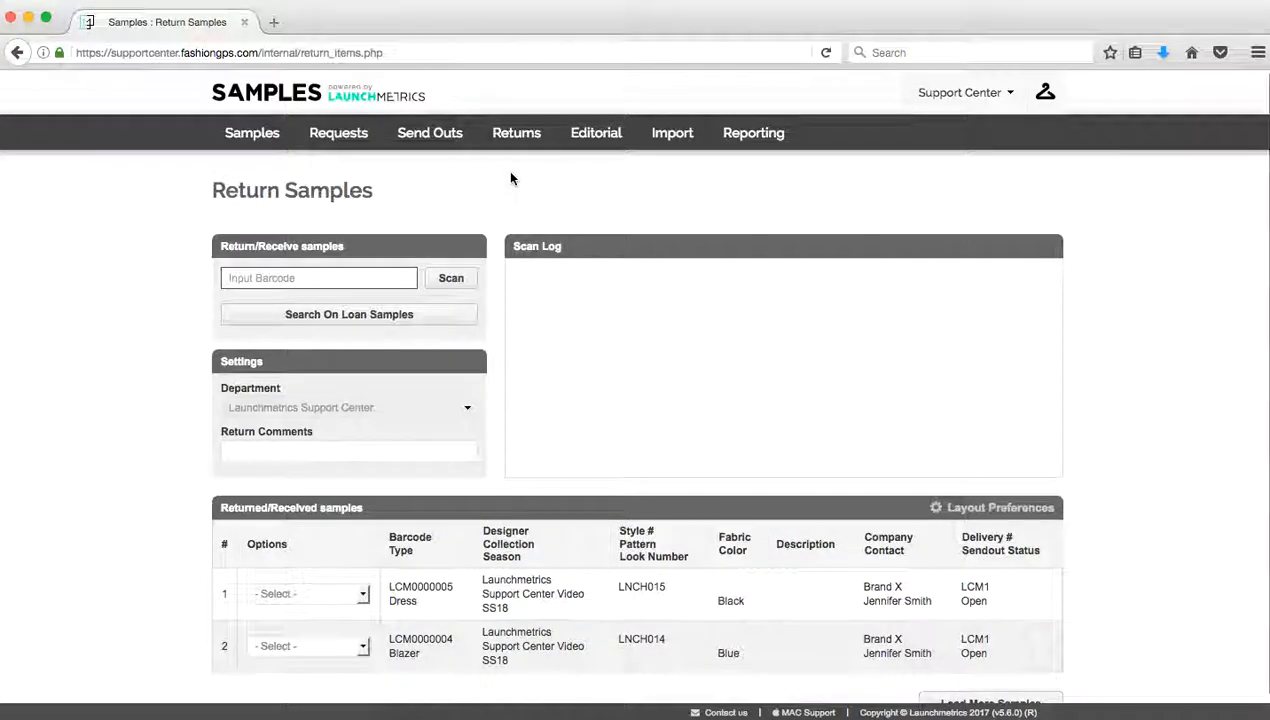
{"action": "scroll", "coordinate": [511, 179], "scroll_direction": "down", "scroll_amount": 1}
{"action": "type", "text": "LCM0000006"}
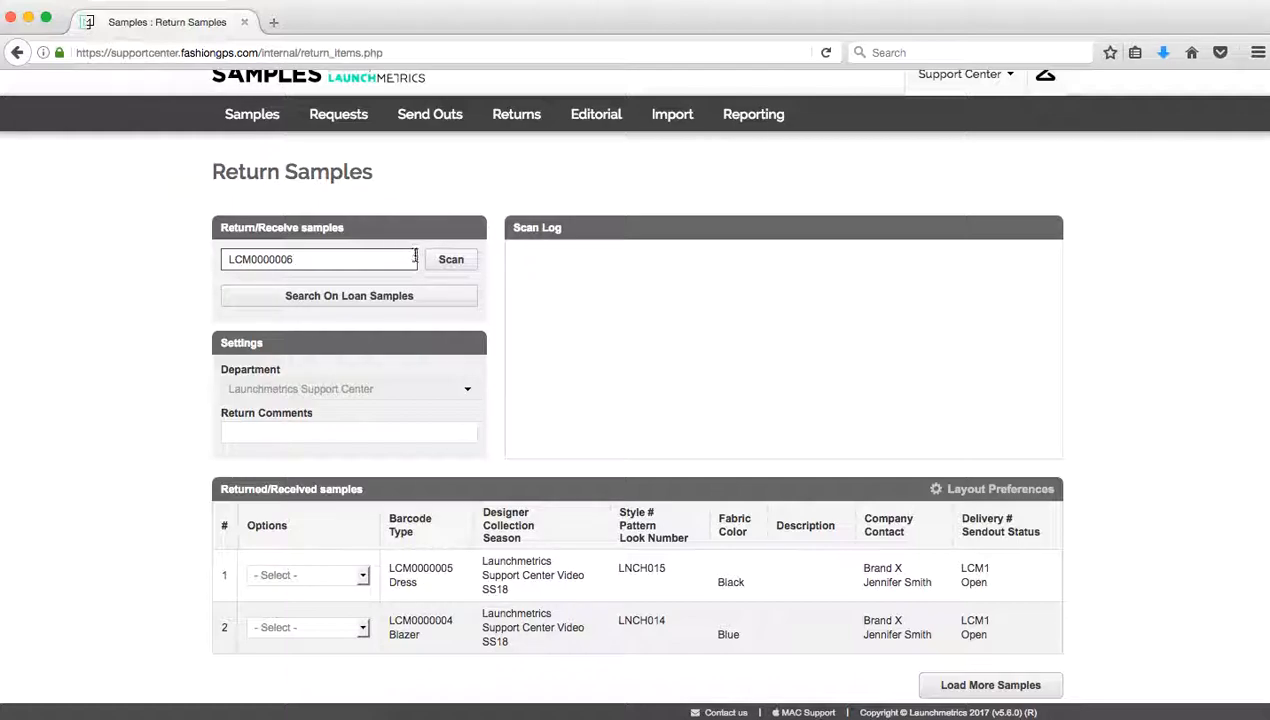
{"action": "left_click", "coordinate": [451, 262]}
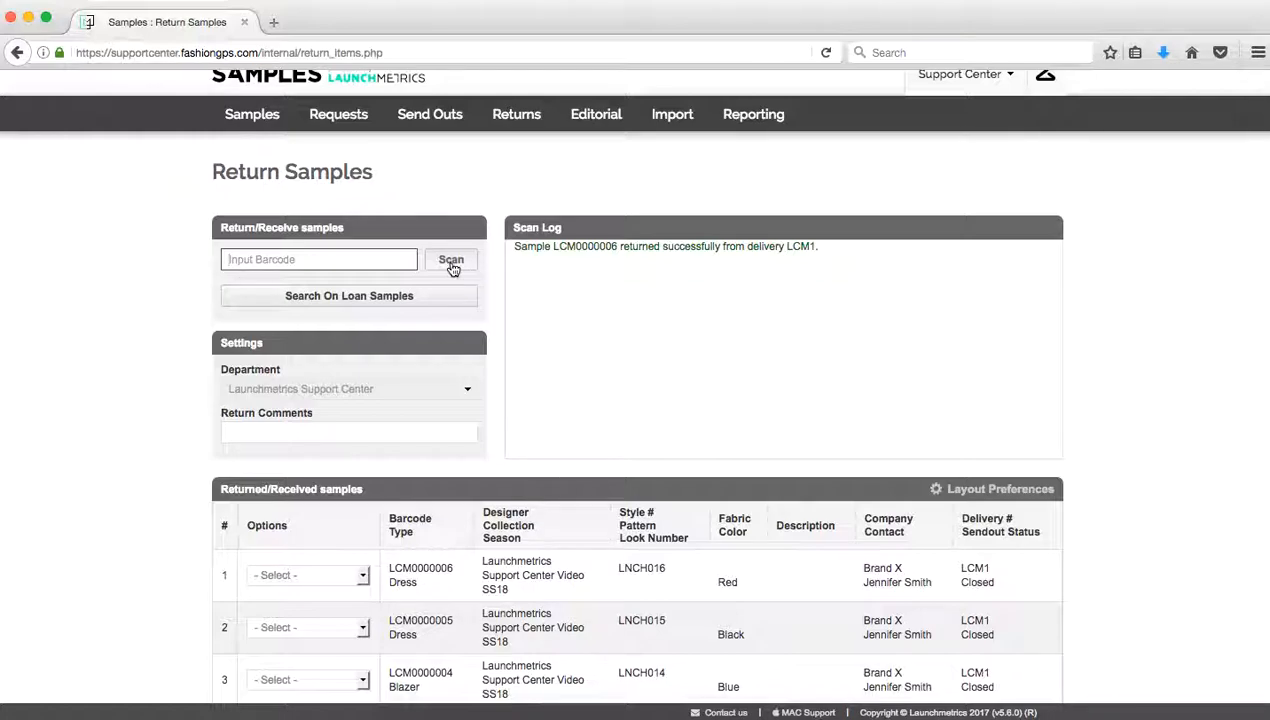
Step: Go back to the dashboard and refresh its pie charts
{"action": "scroll", "coordinate": [451, 268], "scroll_direction": "up", "scroll_amount": 1}
{"action": "left_click", "coordinate": [260, 99]}
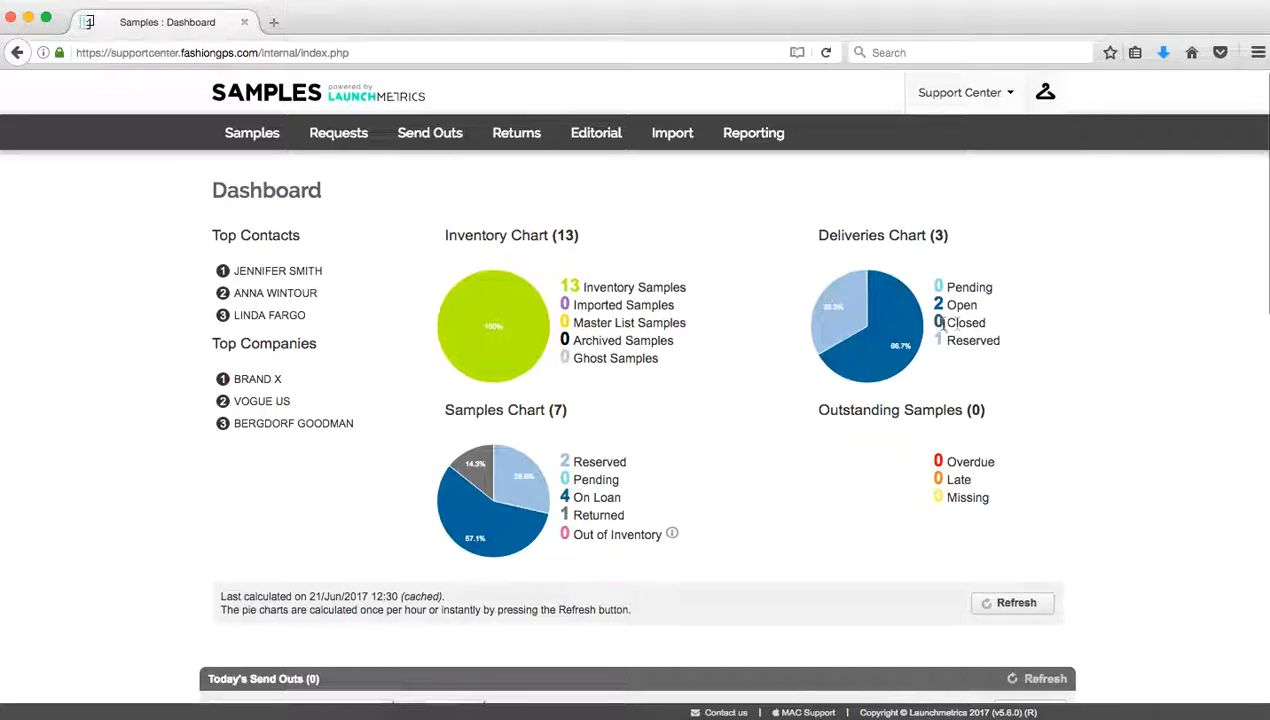
{"action": "left_click", "coordinate": [1026, 602]}
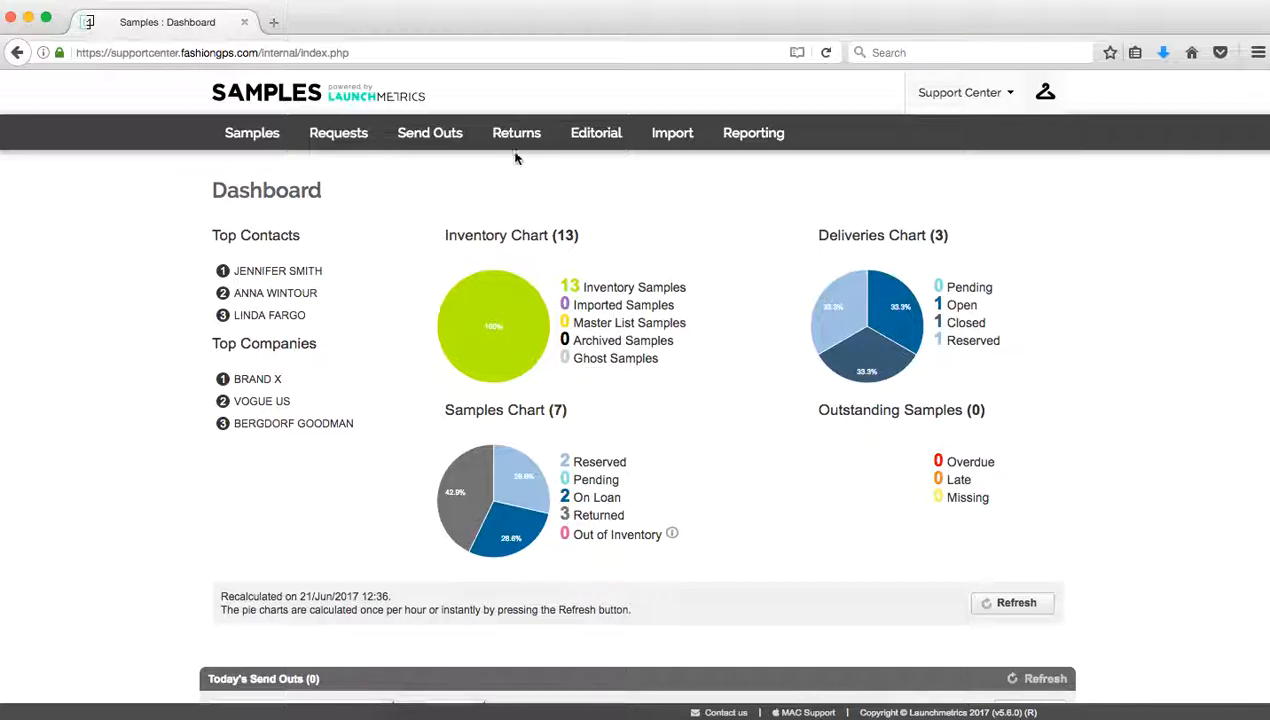
Step: On the Return Samples page, find the on-loan samples of delivery LCM3 and return the blue sample LCM0000003
{"action": "mouse_move", "coordinate": [523, 146]}
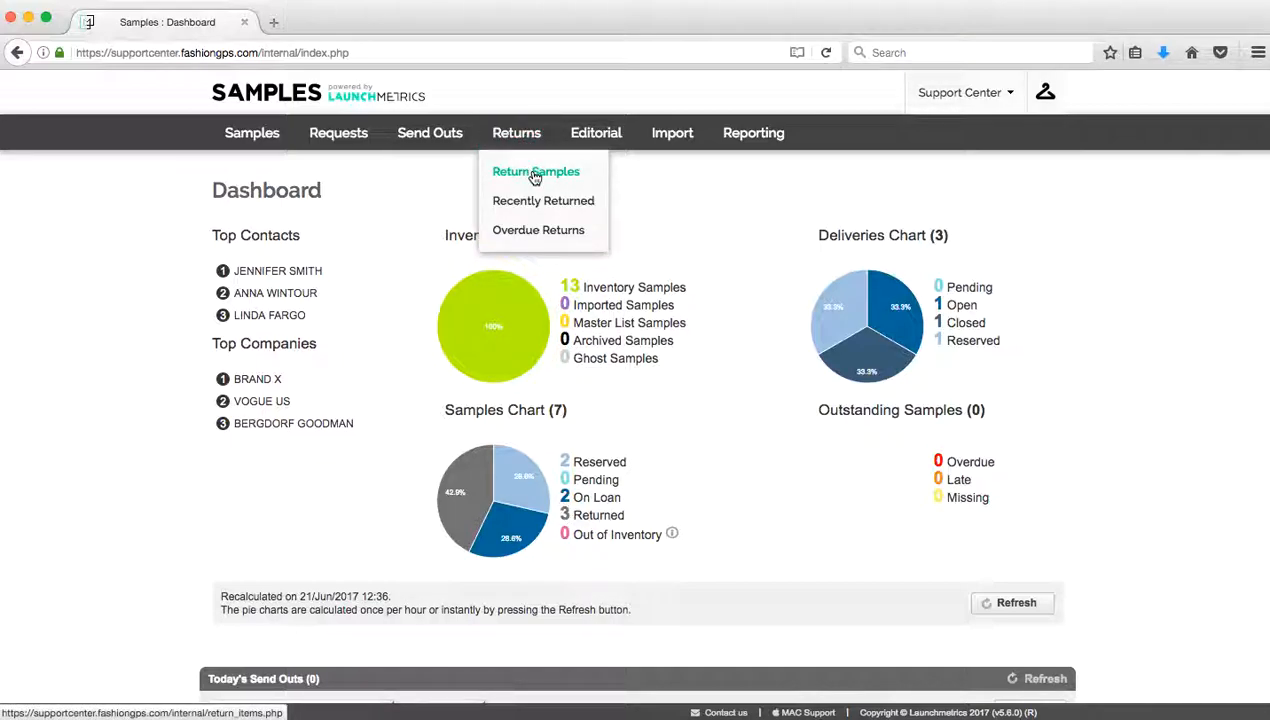
{"action": "left_click", "coordinate": [534, 175]}
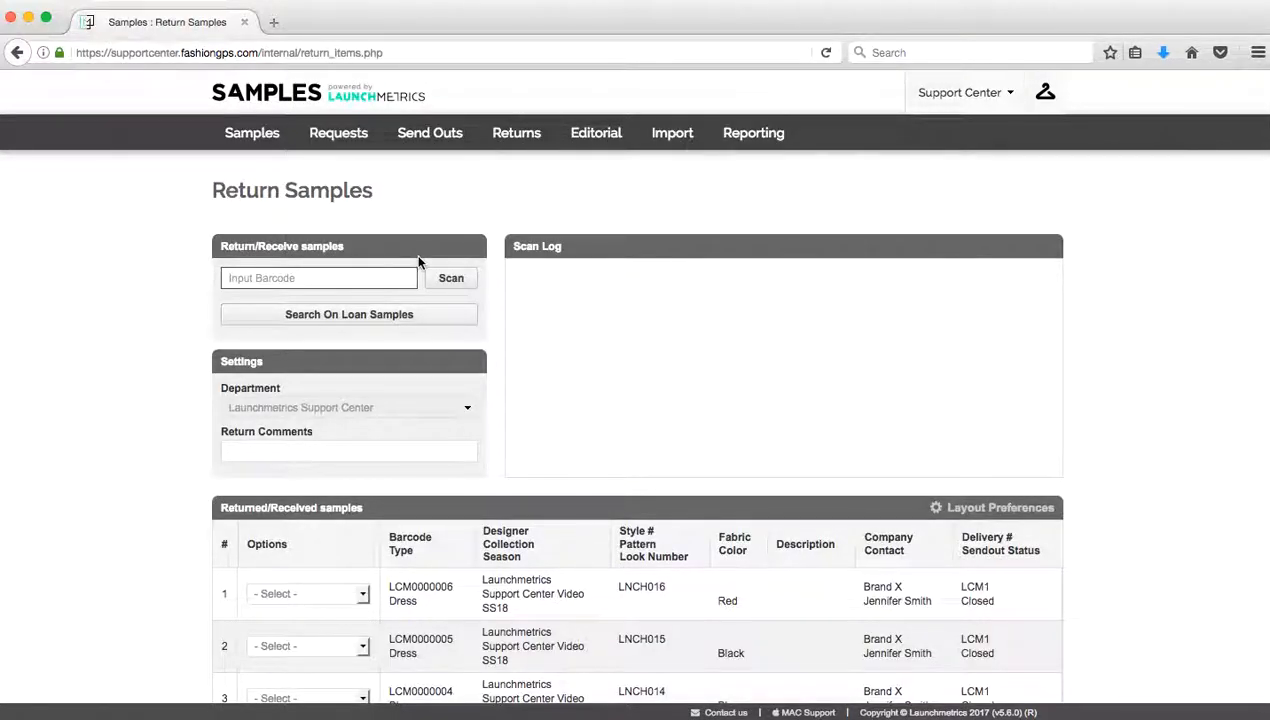
{"action": "type", "text": "LCM3"}
{"action": "left_click", "coordinate": [455, 283]}
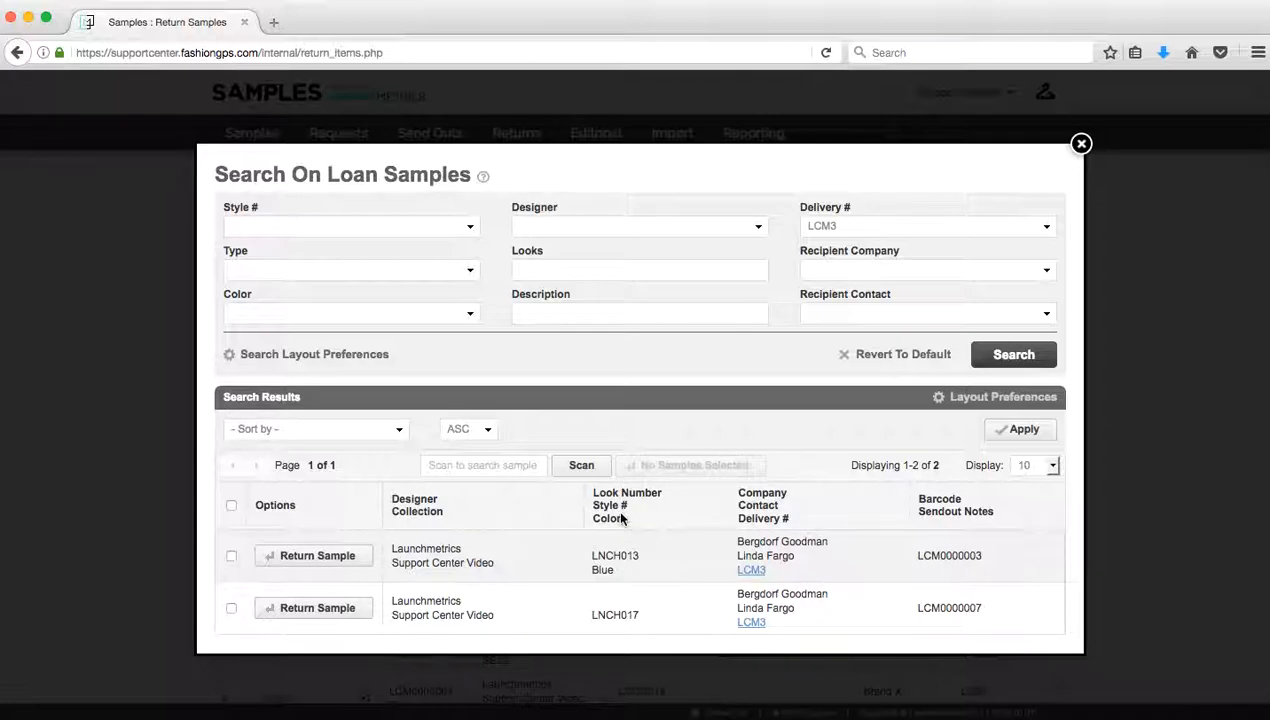
{"action": "left_click", "coordinate": [350, 566]}
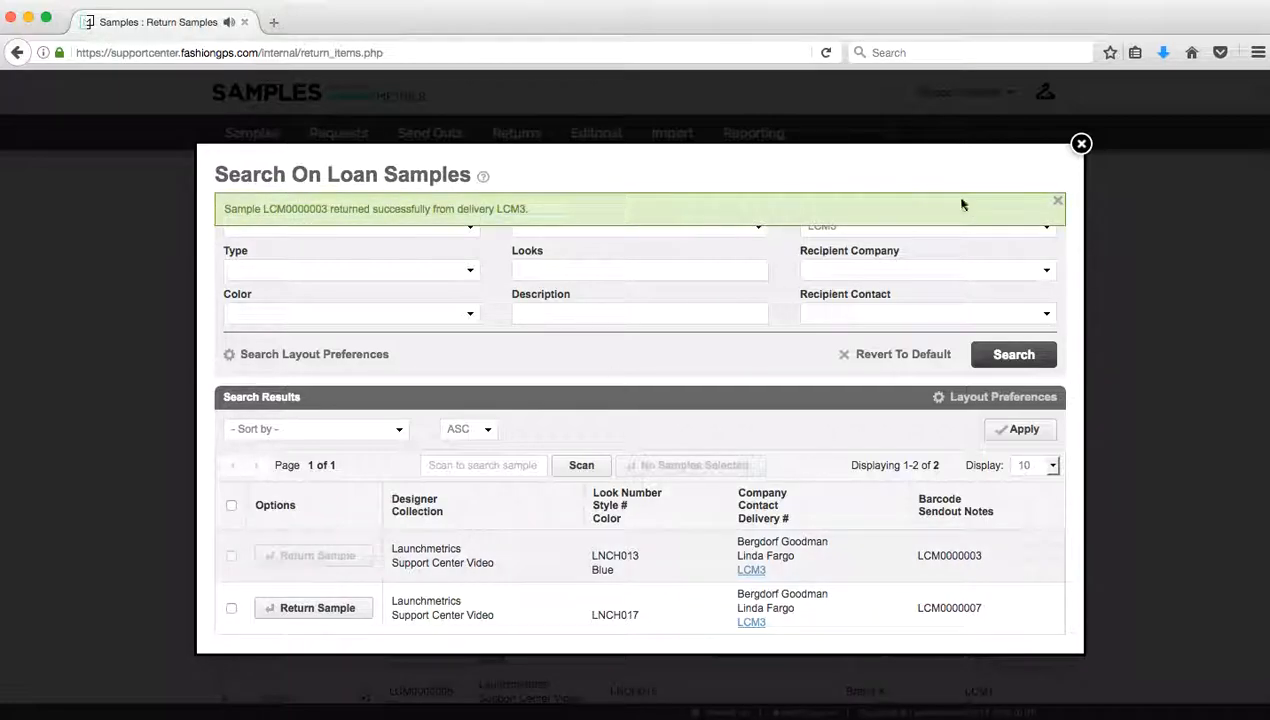
Step: Reopen the on-loan sample search, view its available search filters, and list all samples still on loan without any filter
{"action": "left_click", "coordinate": [1076, 144]}
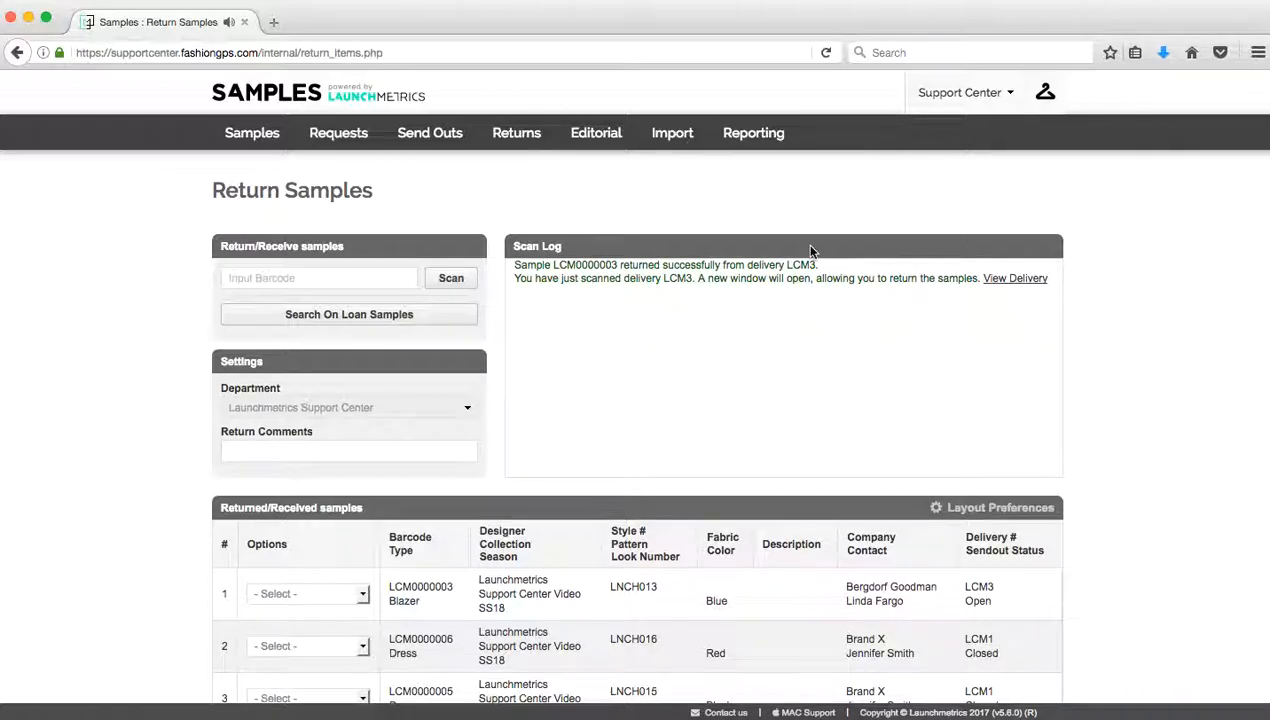
{"action": "left_click", "coordinate": [432, 325]}
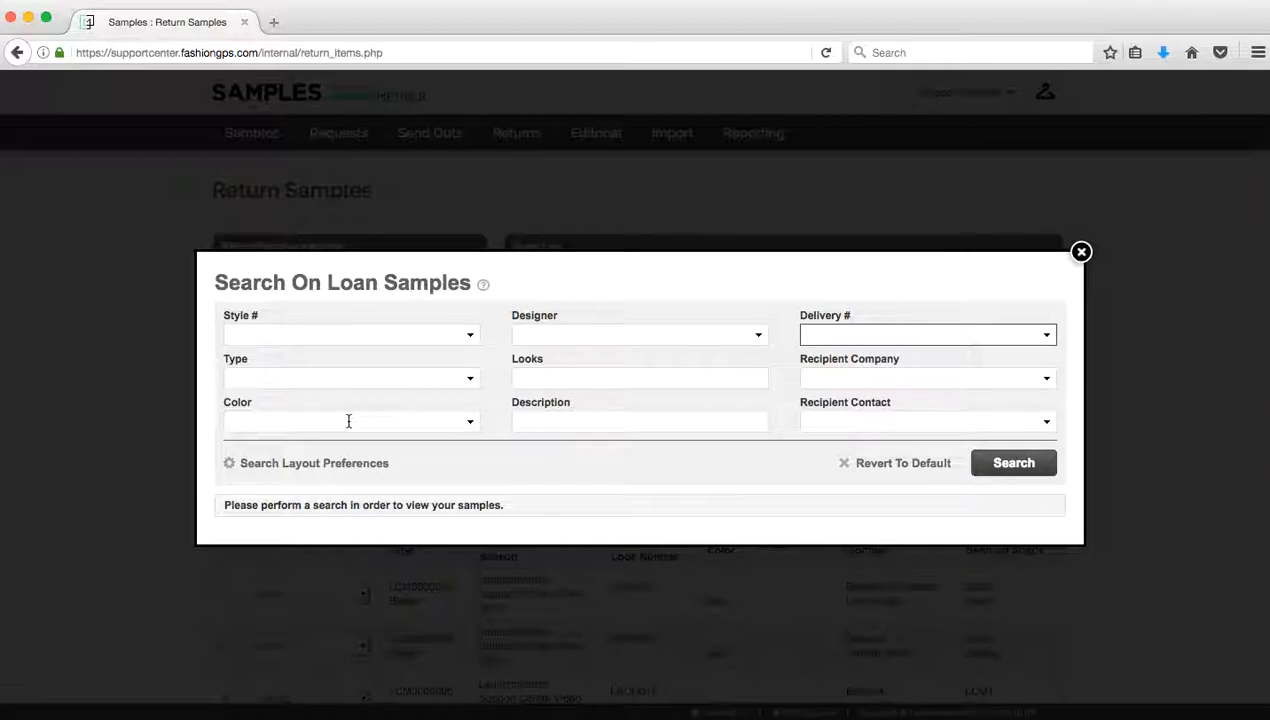
{"action": "left_click", "coordinate": [352, 466]}
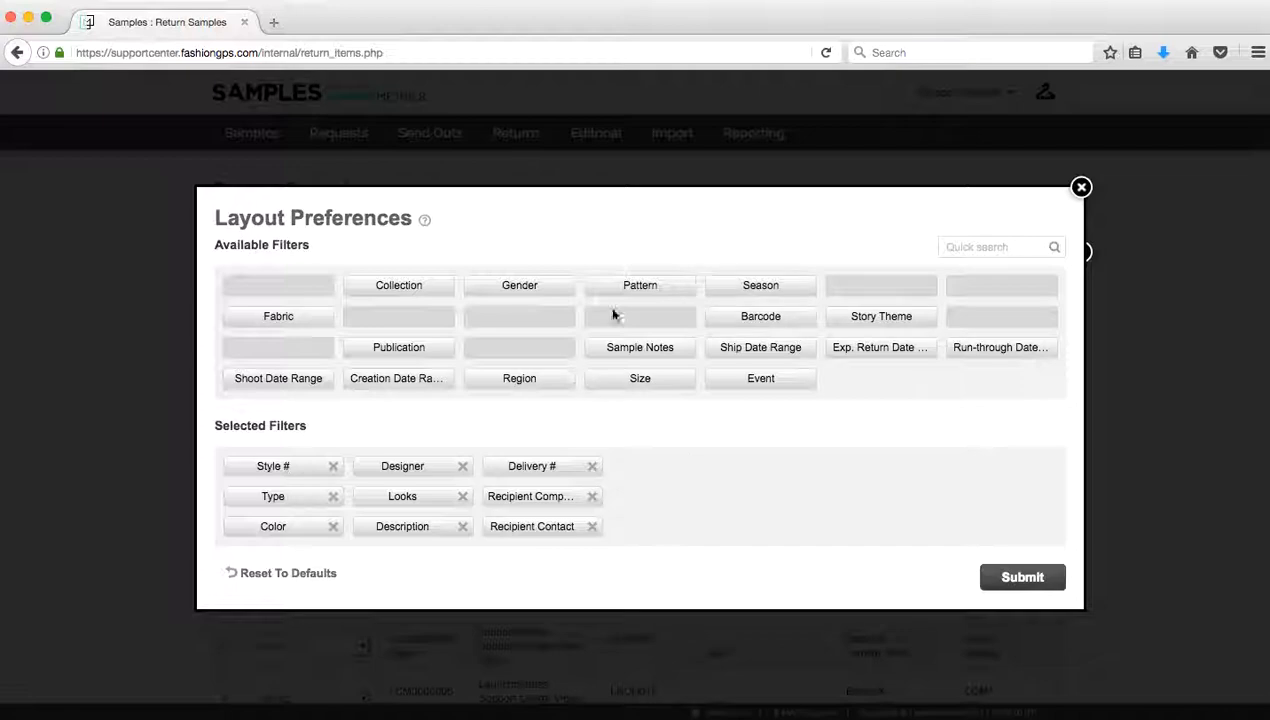
{"action": "left_click", "coordinate": [1081, 187]}
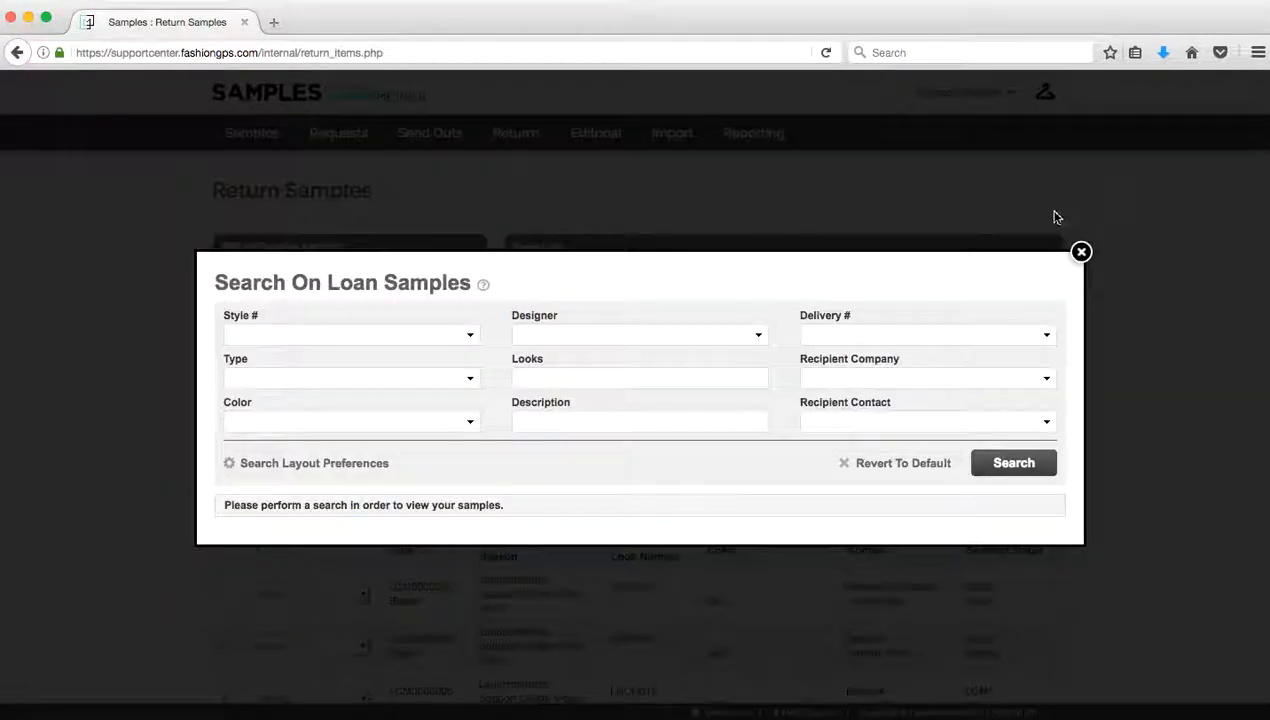
{"action": "left_click", "coordinate": [1016, 464]}
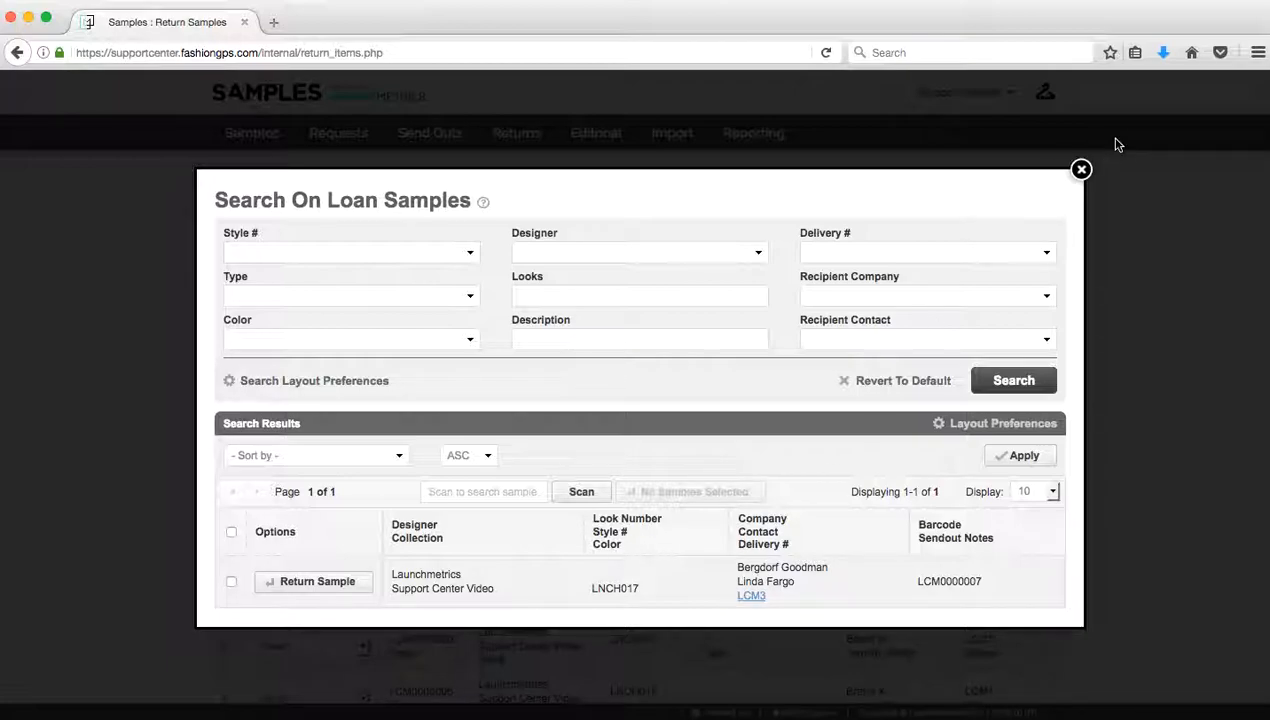
{"action": "left_click", "coordinate": [1081, 170]}
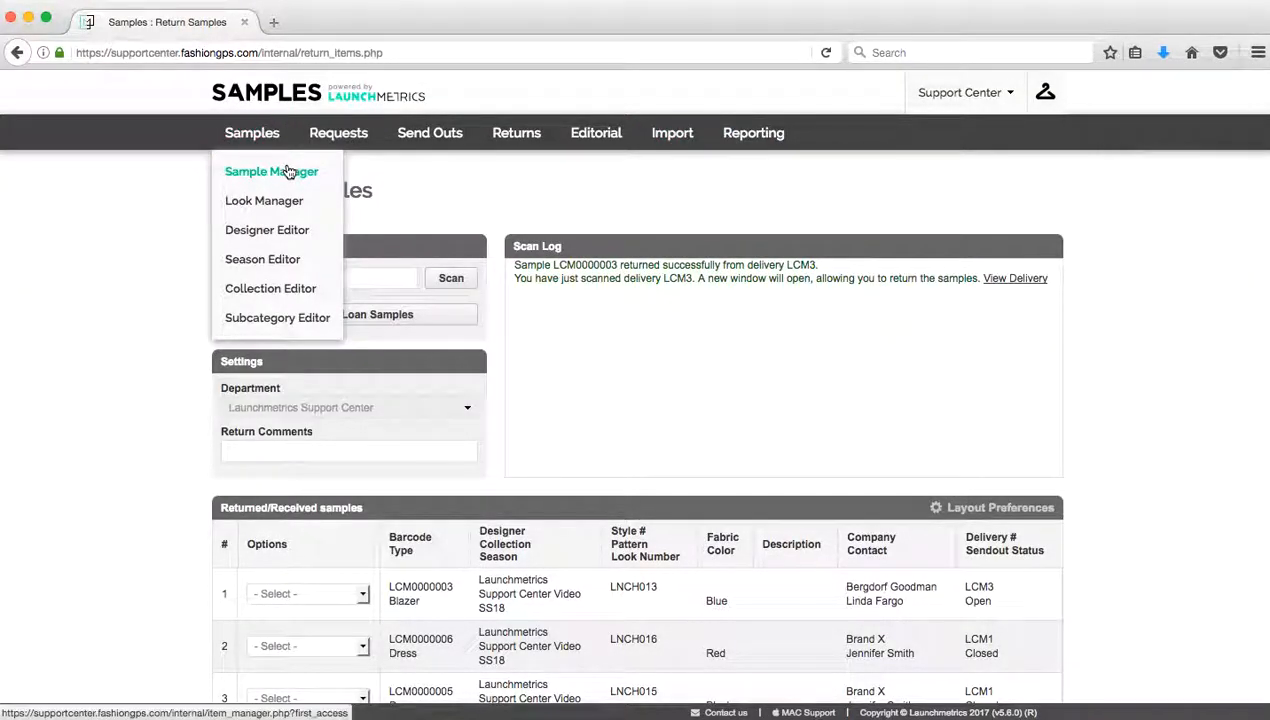
Step: In the Sample Manager, search for samples with the availability status Marked On Loan
{"action": "left_click", "coordinate": [286, 171]}
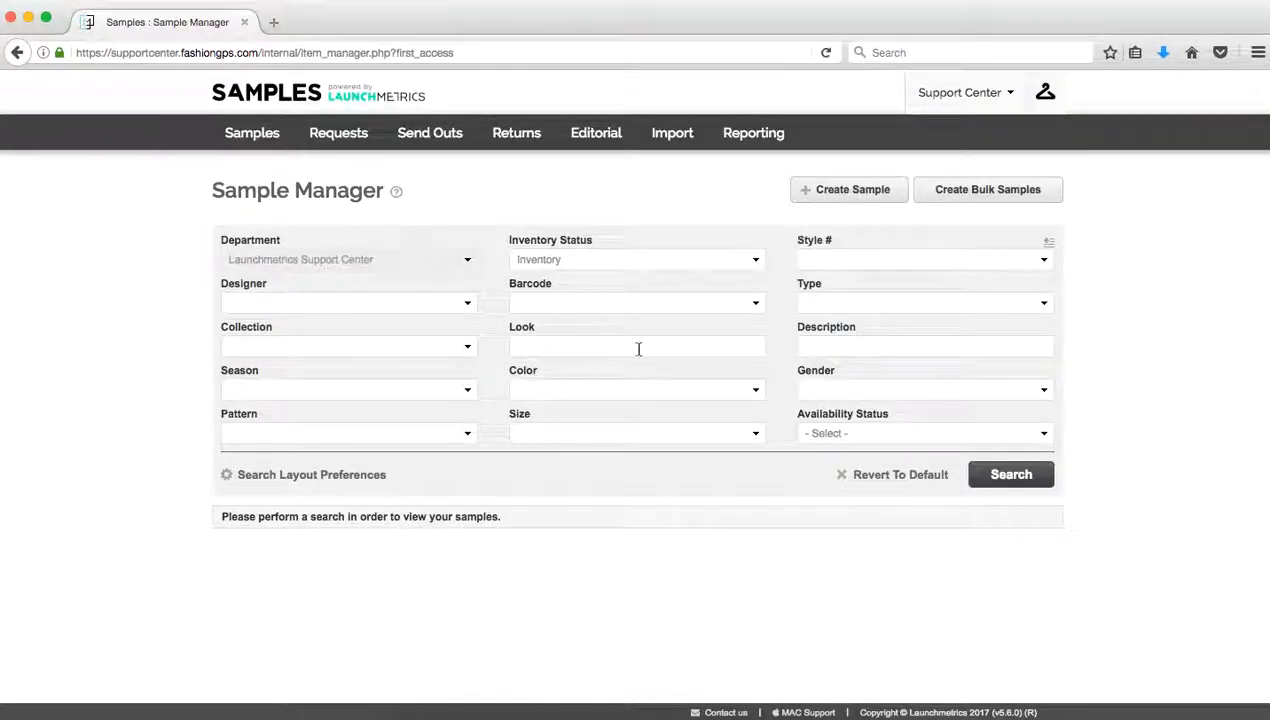
{"action": "left_click", "coordinate": [903, 441]}
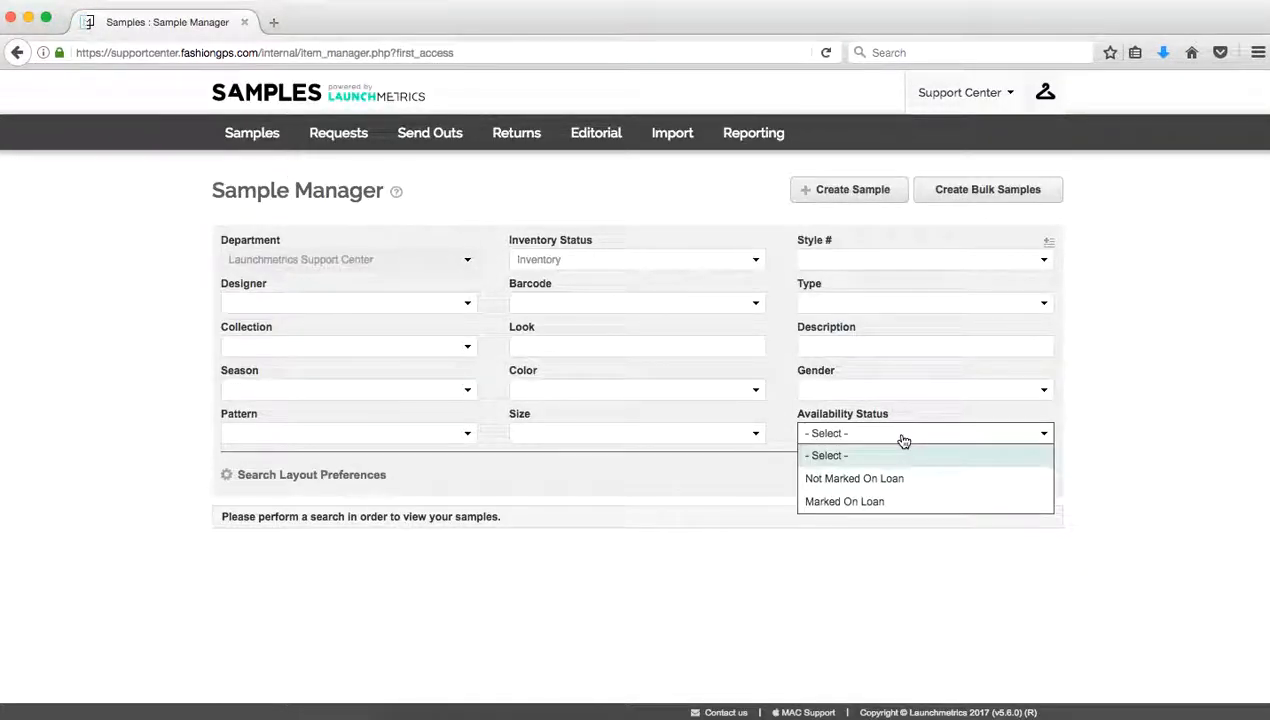
{"action": "left_click", "coordinate": [885, 497]}
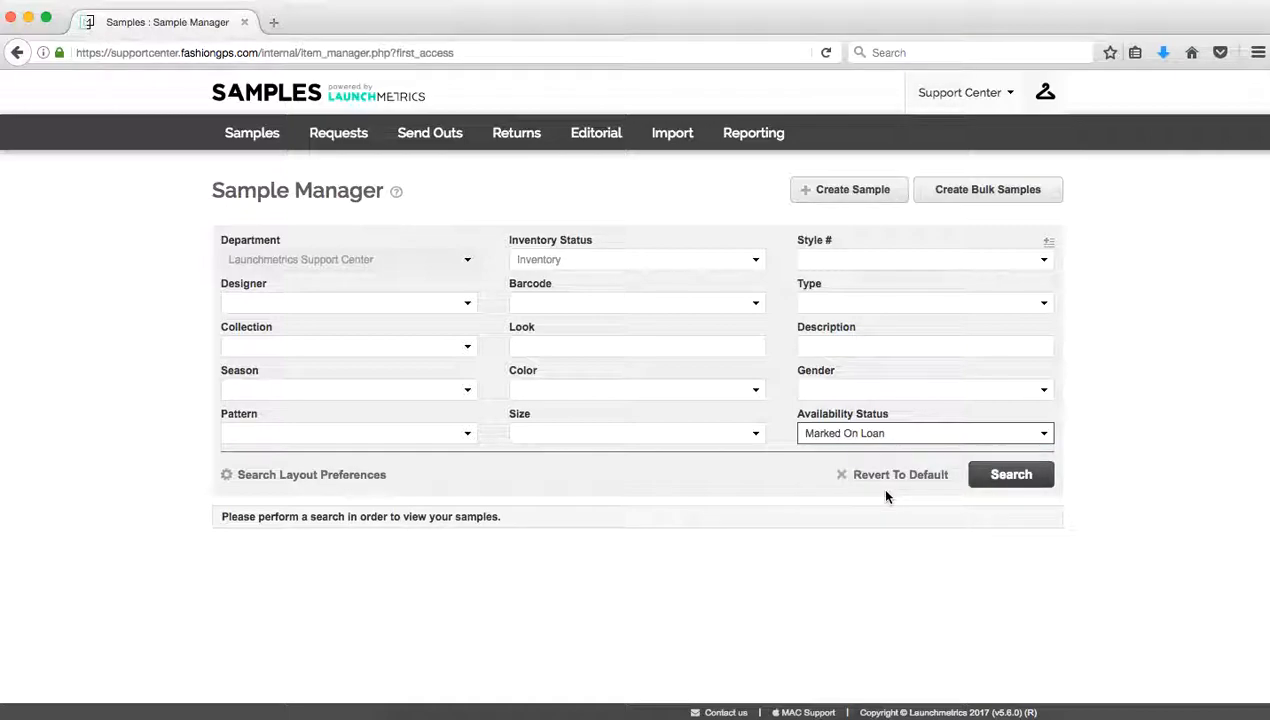
{"action": "left_click", "coordinate": [1013, 480]}
{"action": "scroll", "coordinate": [1015, 485], "scroll_direction": "down", "scroll_amount": 3}
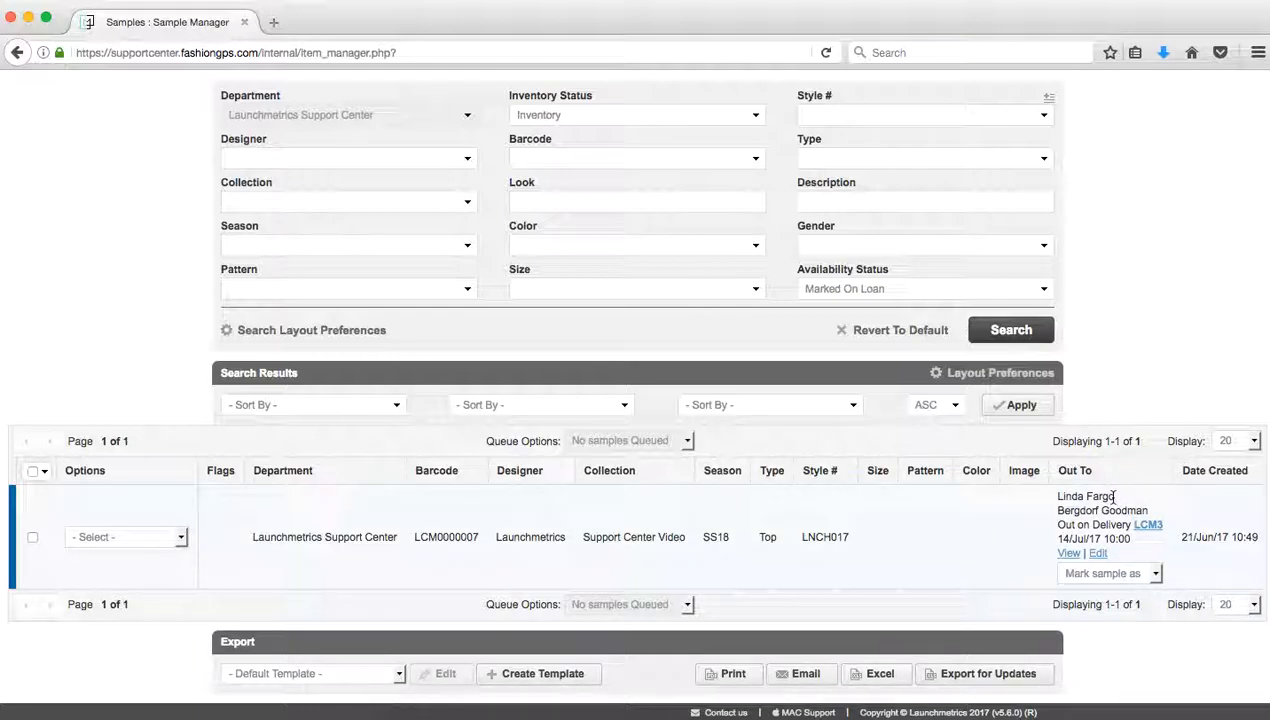
Step: Mark sample LCM0000007 as returned on delivery LCM3, then rerun the search and revert the filters to default
{"action": "left_click", "coordinate": [1157, 577]}
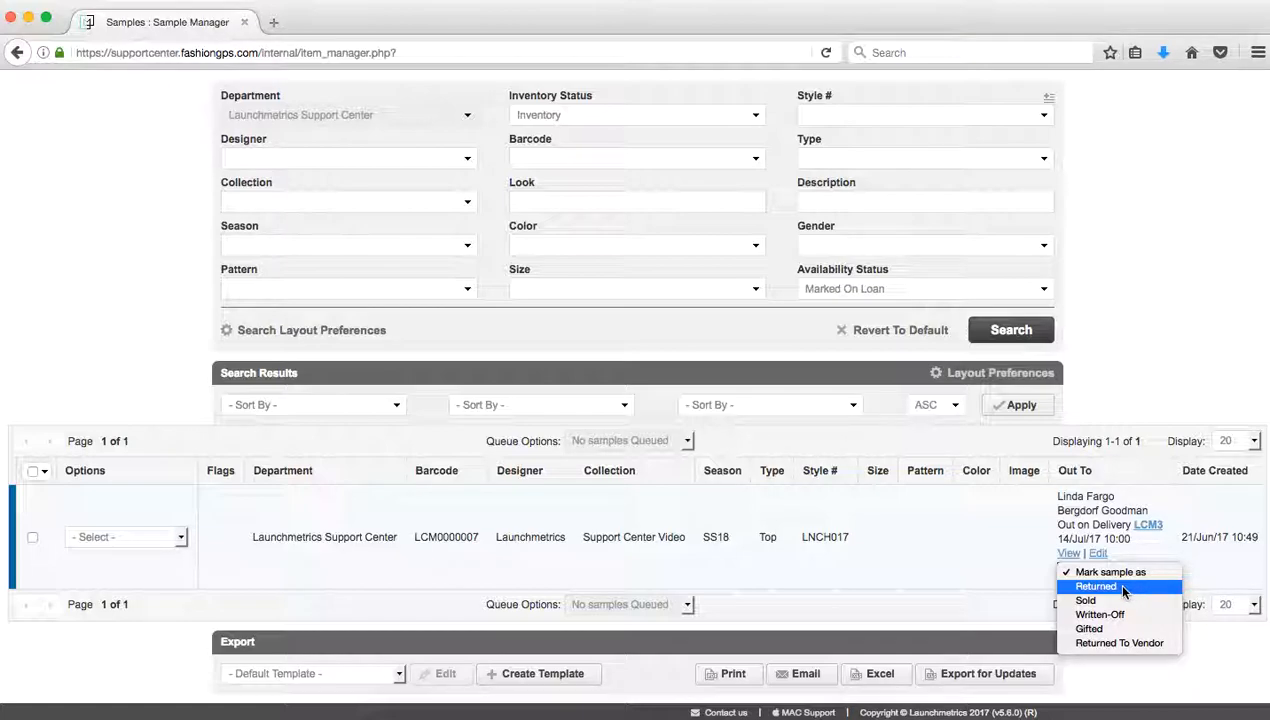
{"action": "left_click", "coordinate": [1122, 587]}
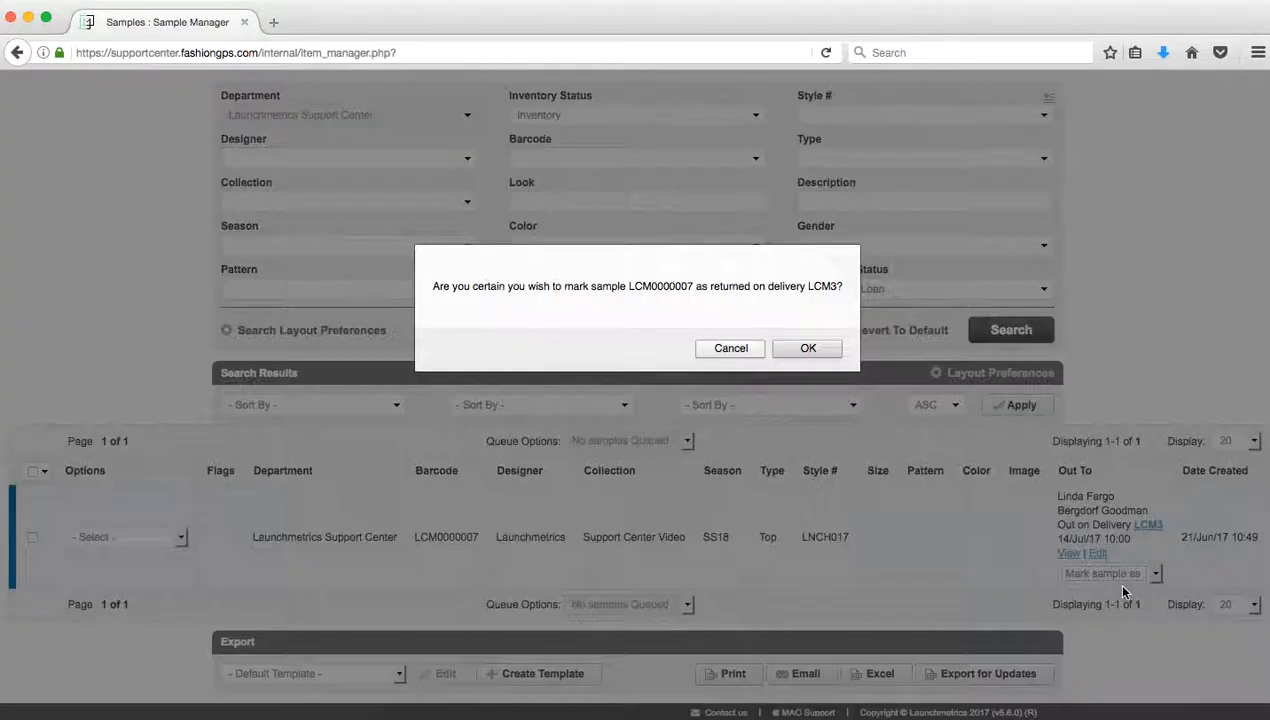
{"action": "left_click", "coordinate": [808, 348]}
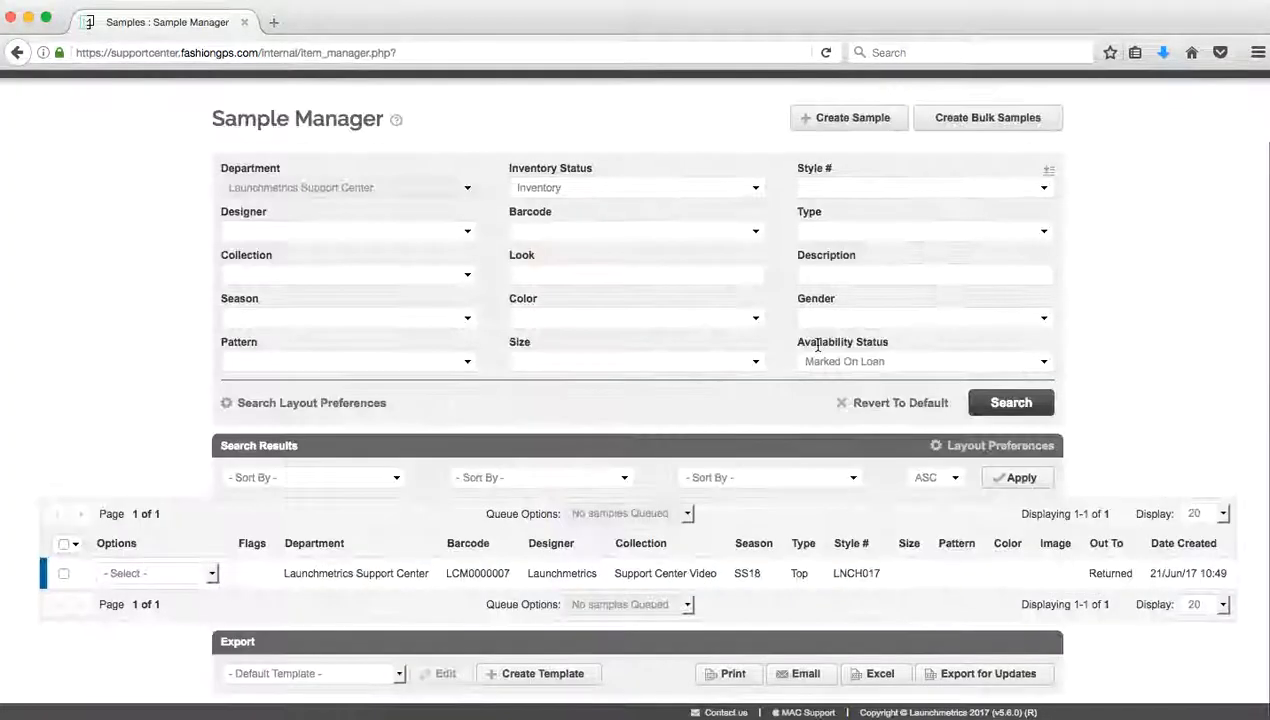
{"action": "left_click", "coordinate": [1011, 403]}
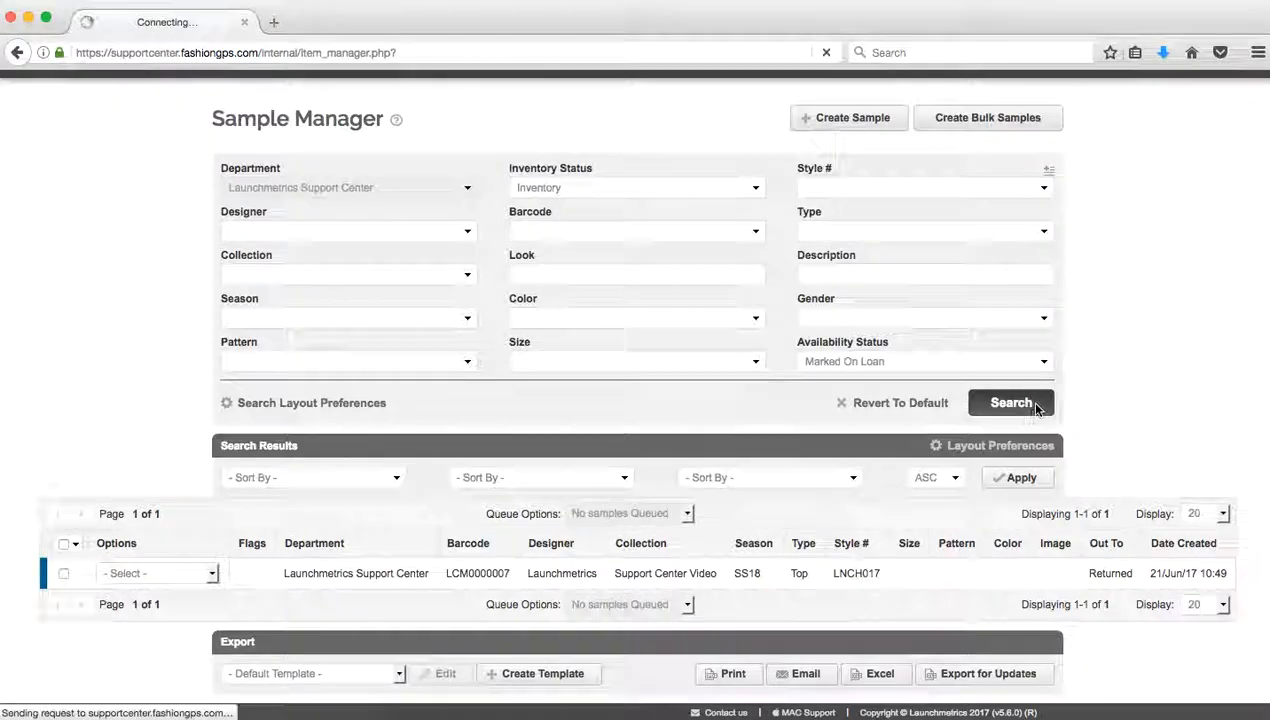
{"action": "left_click", "coordinate": [922, 480]}
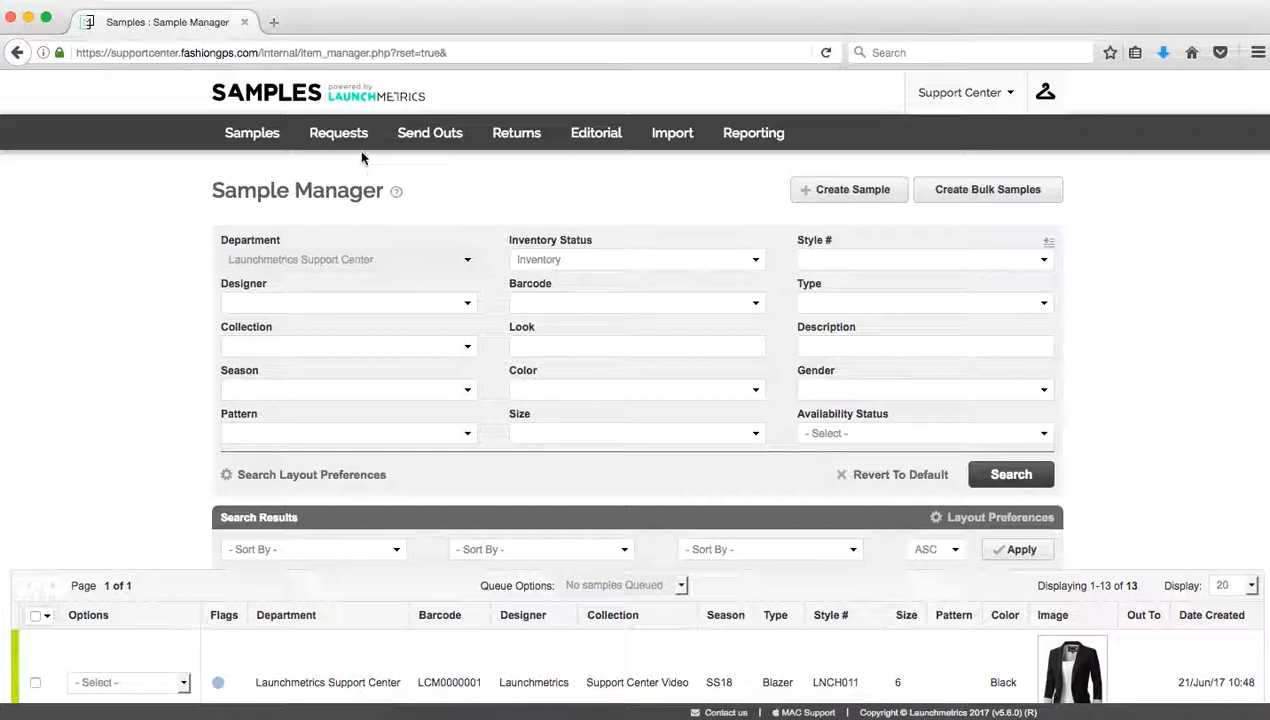
Step: Recalculate the pie charts on the dashboard and open the Return Samples page
{"action": "left_click", "coordinate": [290, 97]}
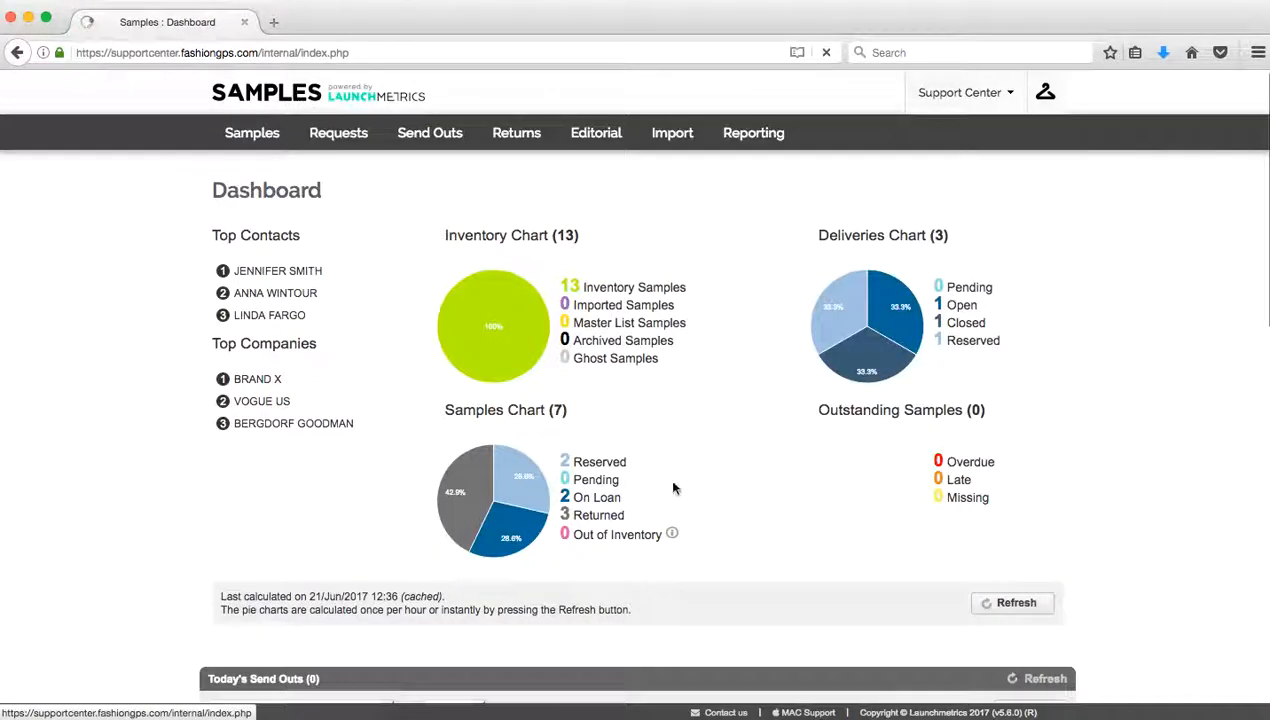
{"action": "left_click", "coordinate": [1012, 604]}
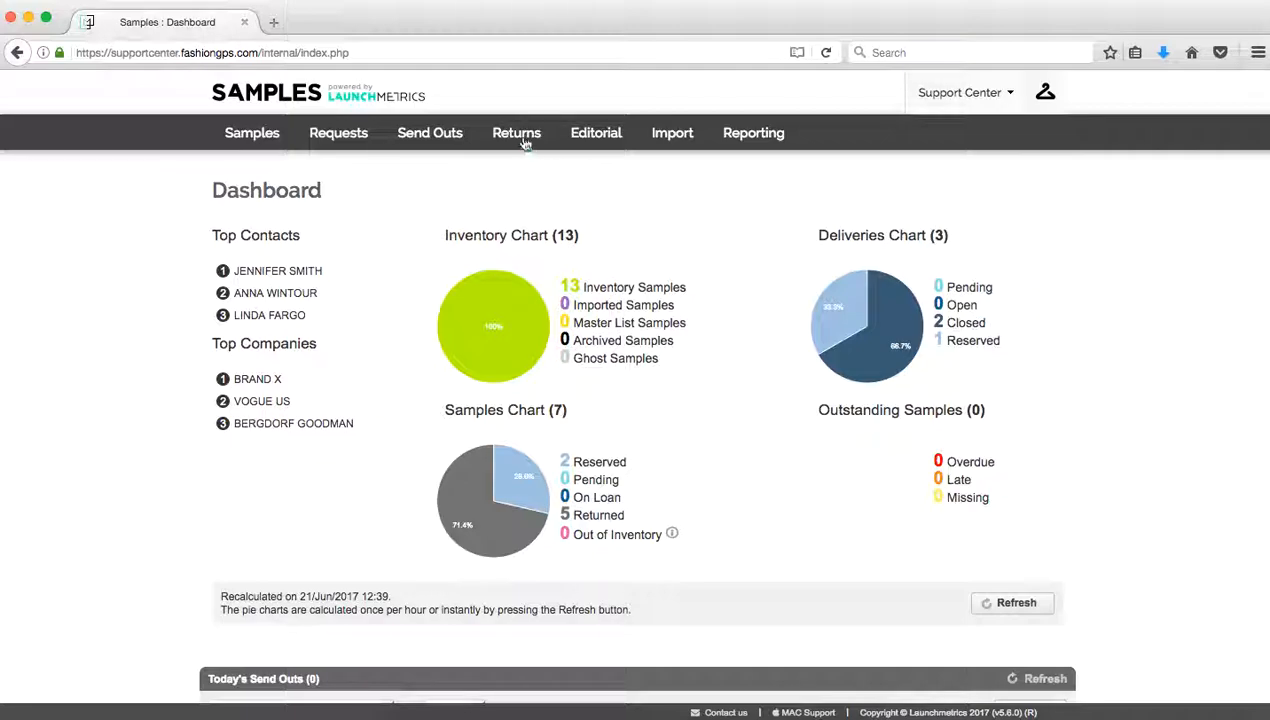
{"action": "mouse_move", "coordinate": [512, 137]}
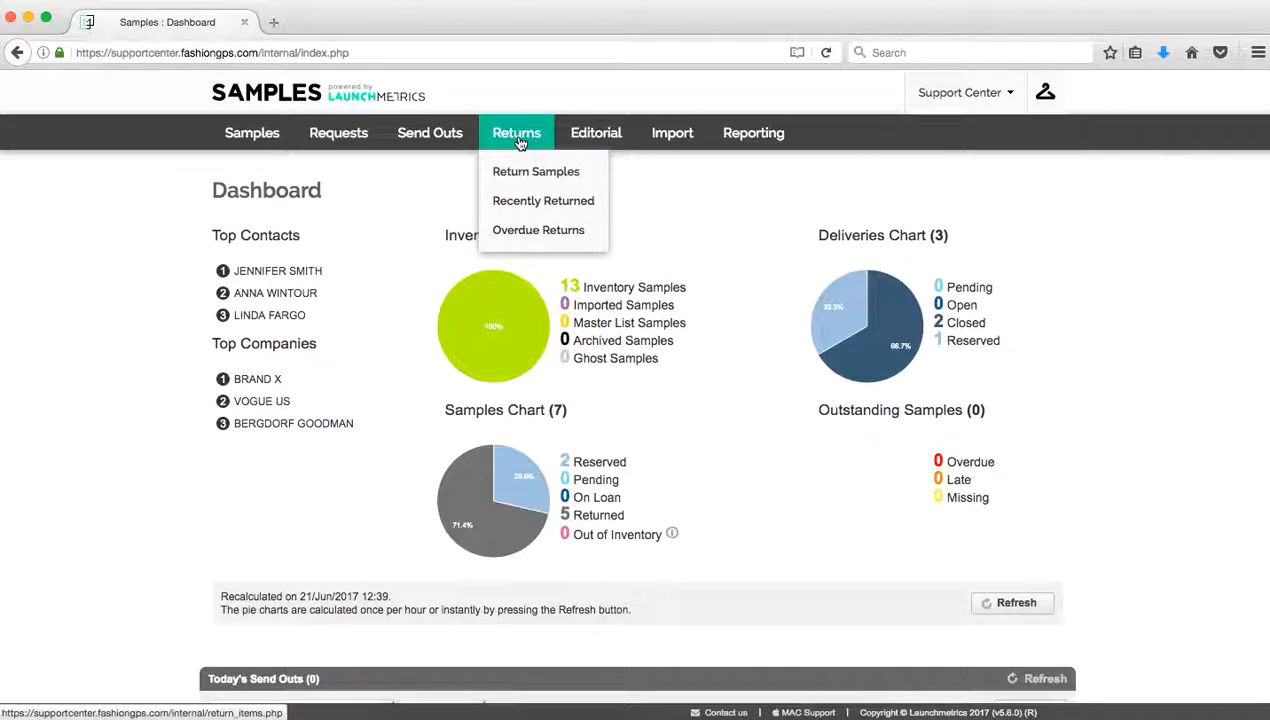
{"action": "left_click", "coordinate": [546, 180]}
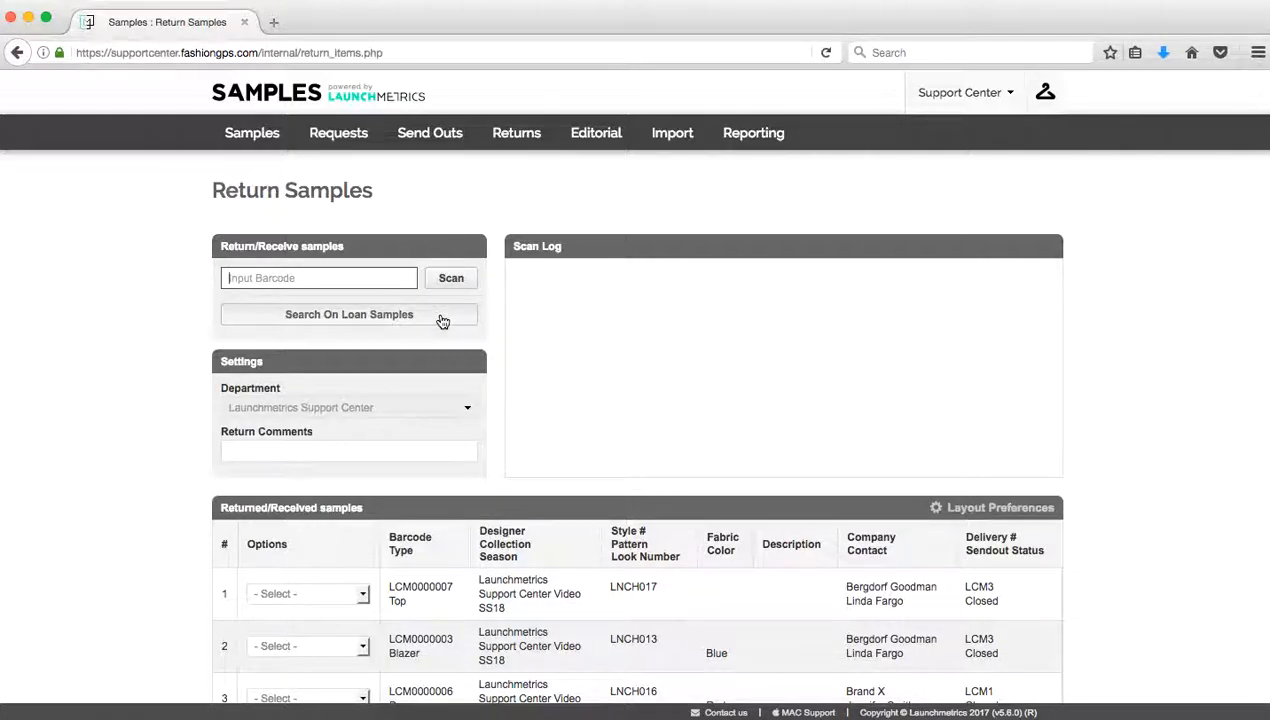
Step: List all inventory samples in the Sample Manager without extra filters, look over the results and go back to the dashboard
{"action": "mouse_move", "coordinate": [430, 135]}
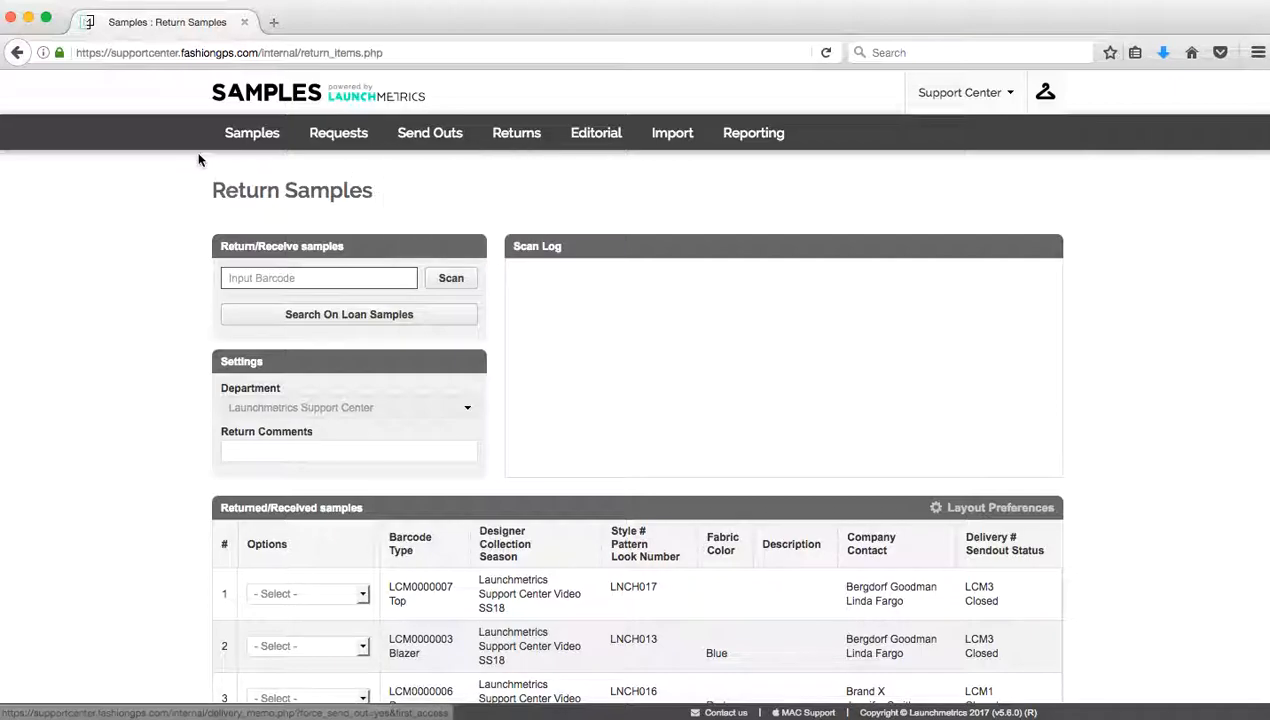
{"action": "mouse_move", "coordinate": [252, 135]}
{"action": "left_click", "coordinate": [295, 173]}
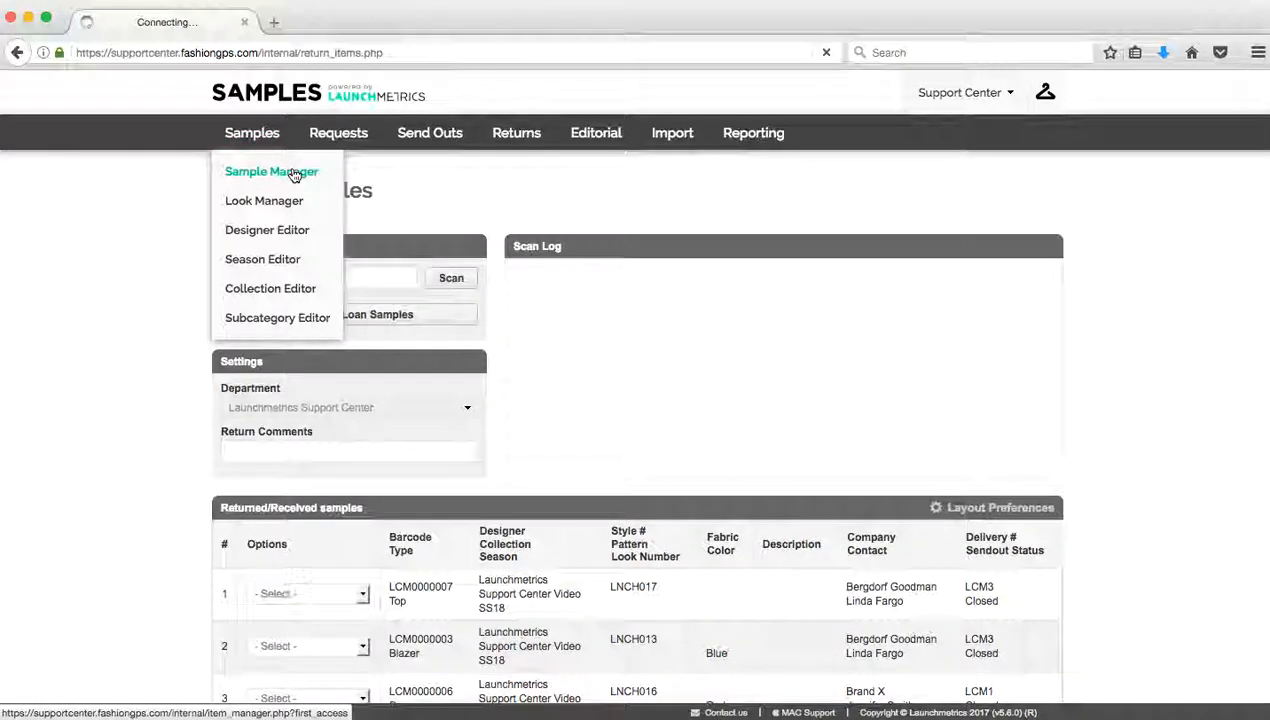
{"action": "left_click", "coordinate": [1012, 475]}
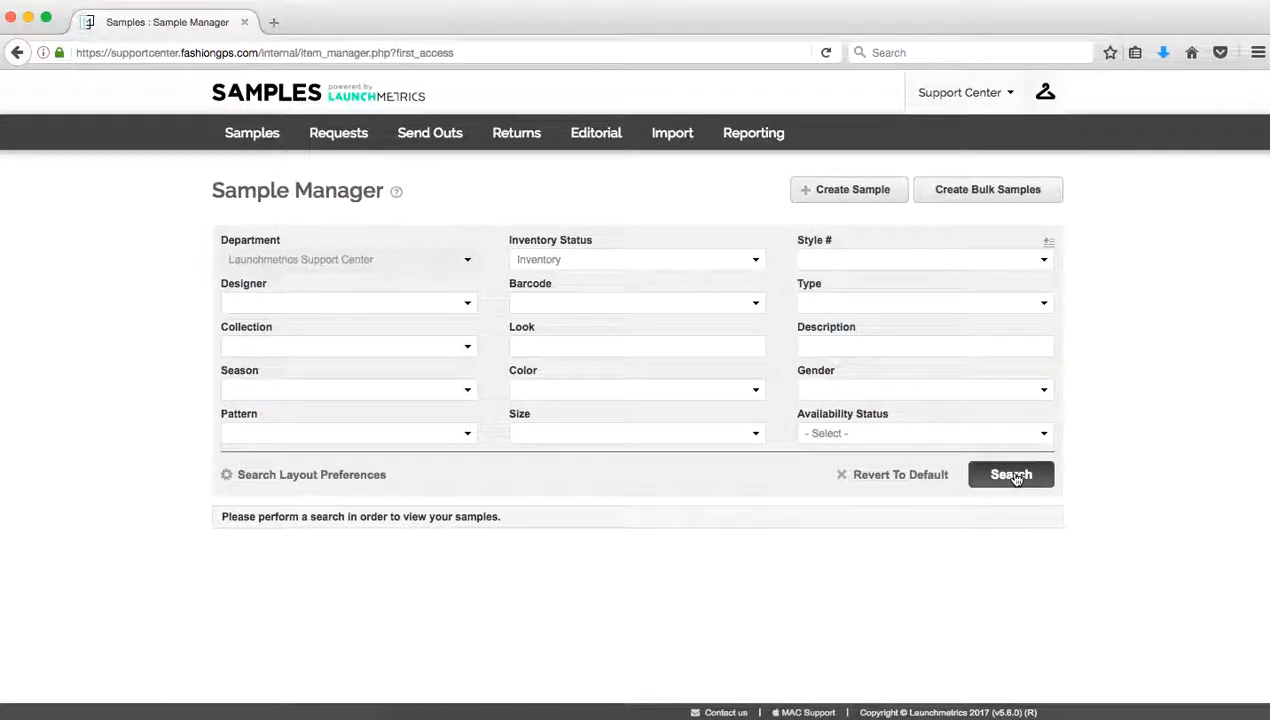
{"action": "scroll", "coordinate": [1047, 580], "scroll_direction": "down", "scroll_amount": 3}
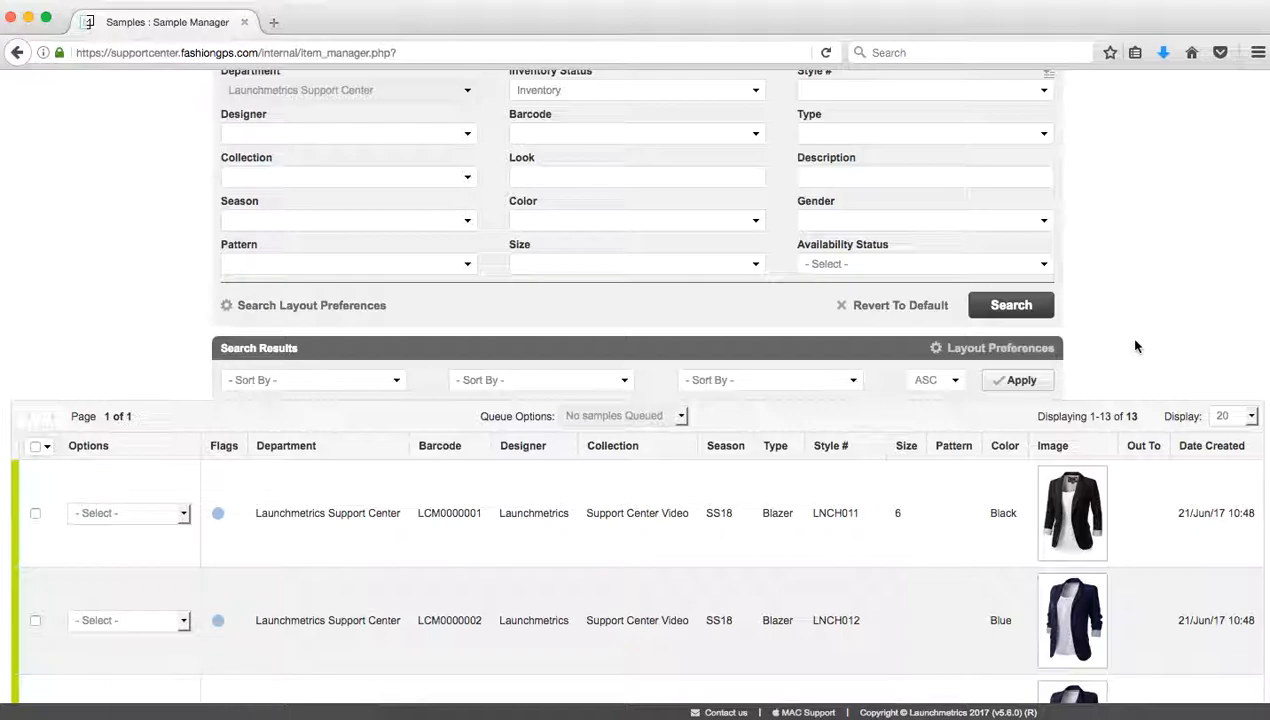
{"action": "scroll", "coordinate": [1135, 346], "scroll_direction": "up", "scroll_amount": 3}
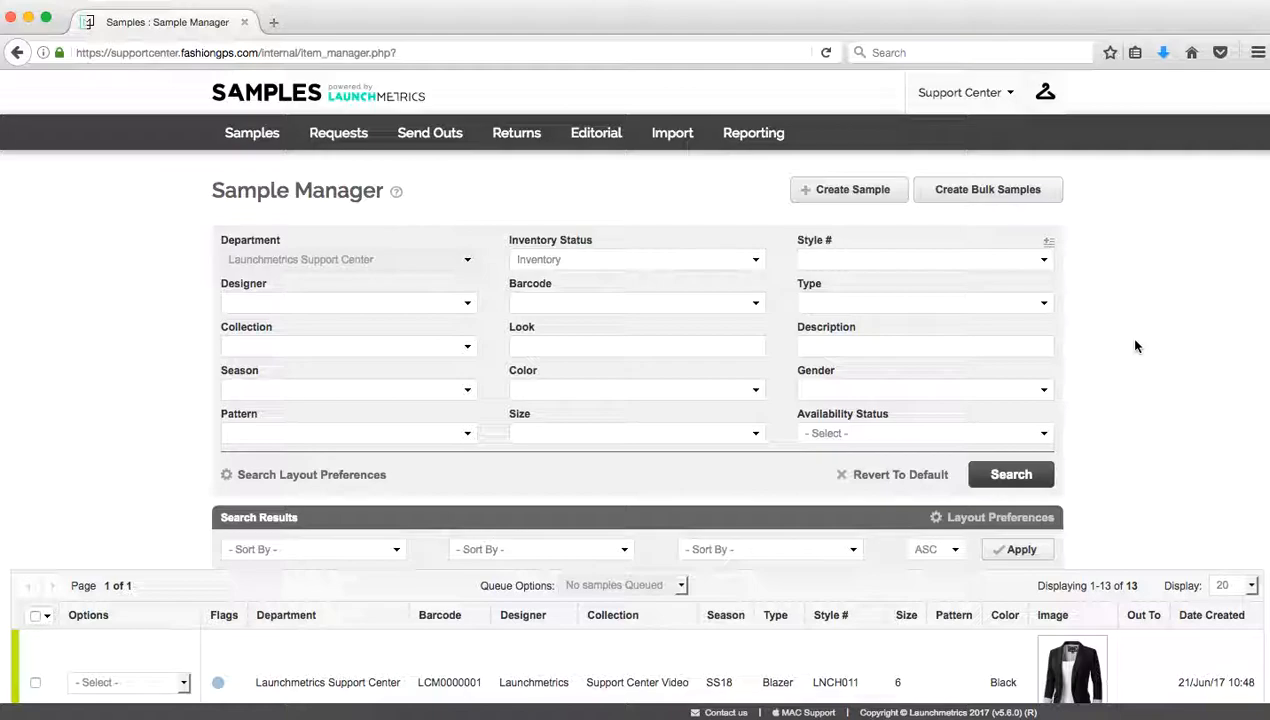
{"action": "left_click", "coordinate": [292, 94]}
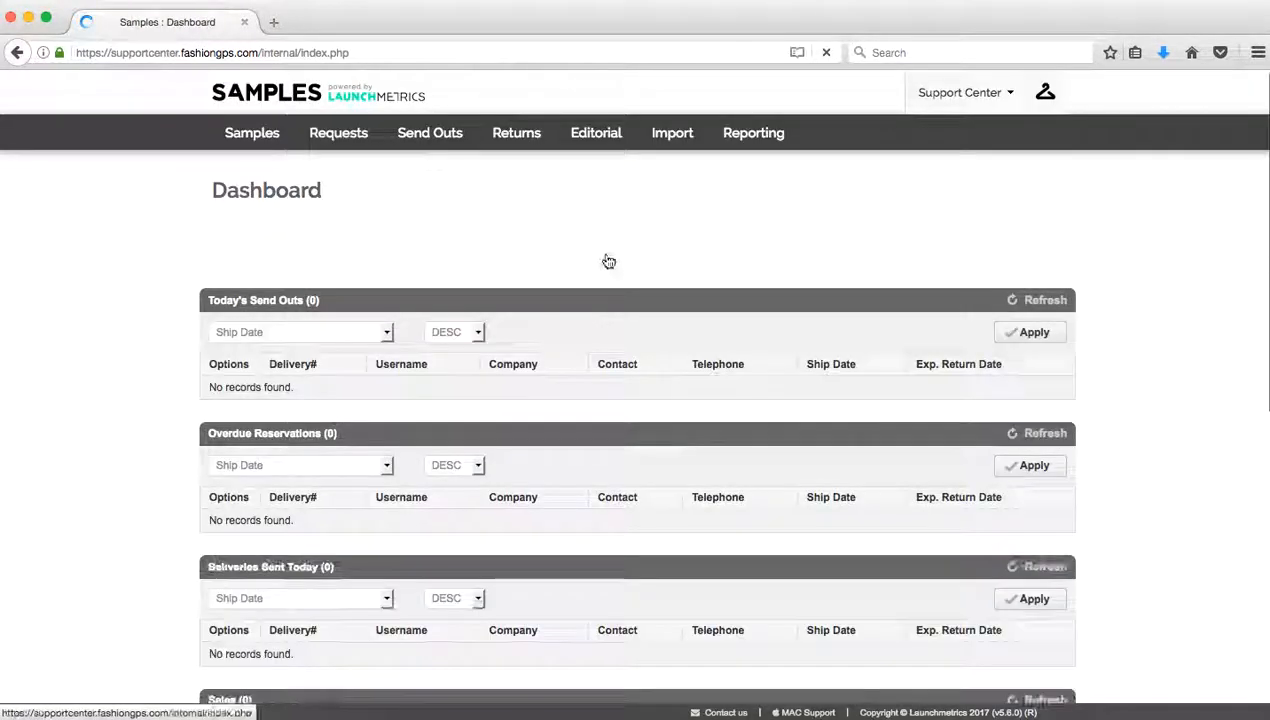